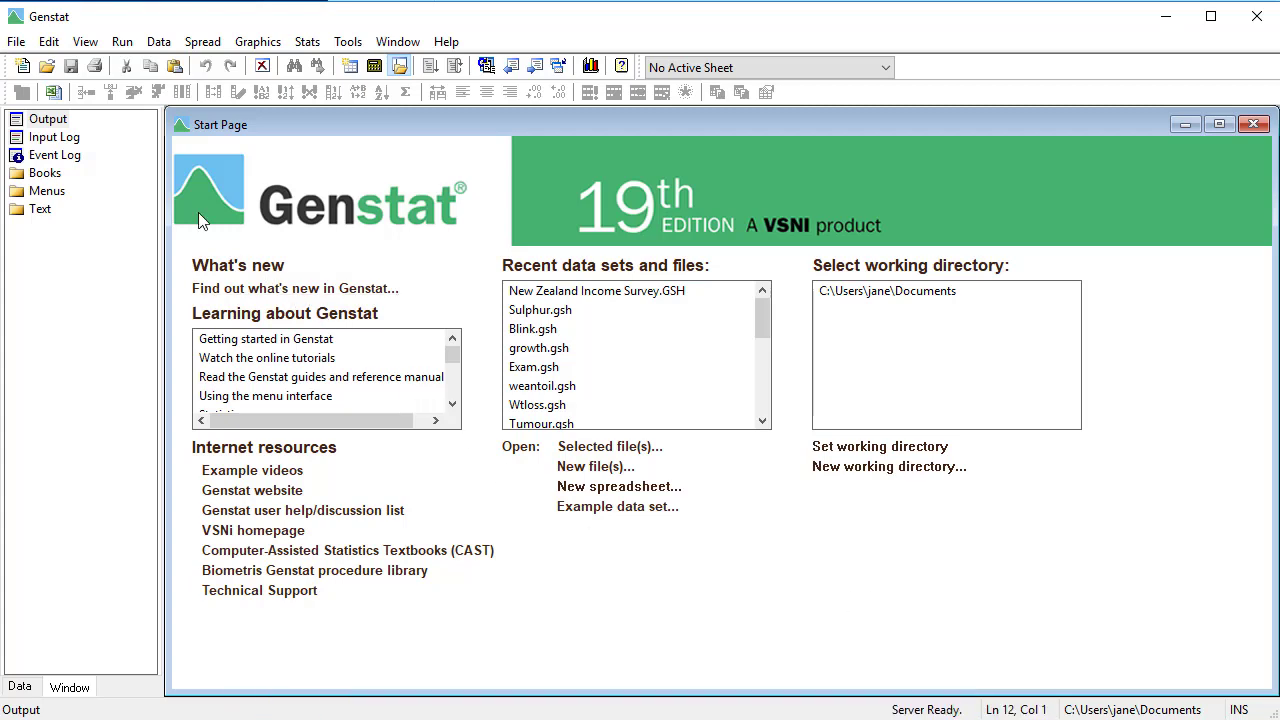
Open the New Zealand Income Survey example data set, found by searching 'new zealand'
{"action": "left_click", "coordinate": [16, 41]}
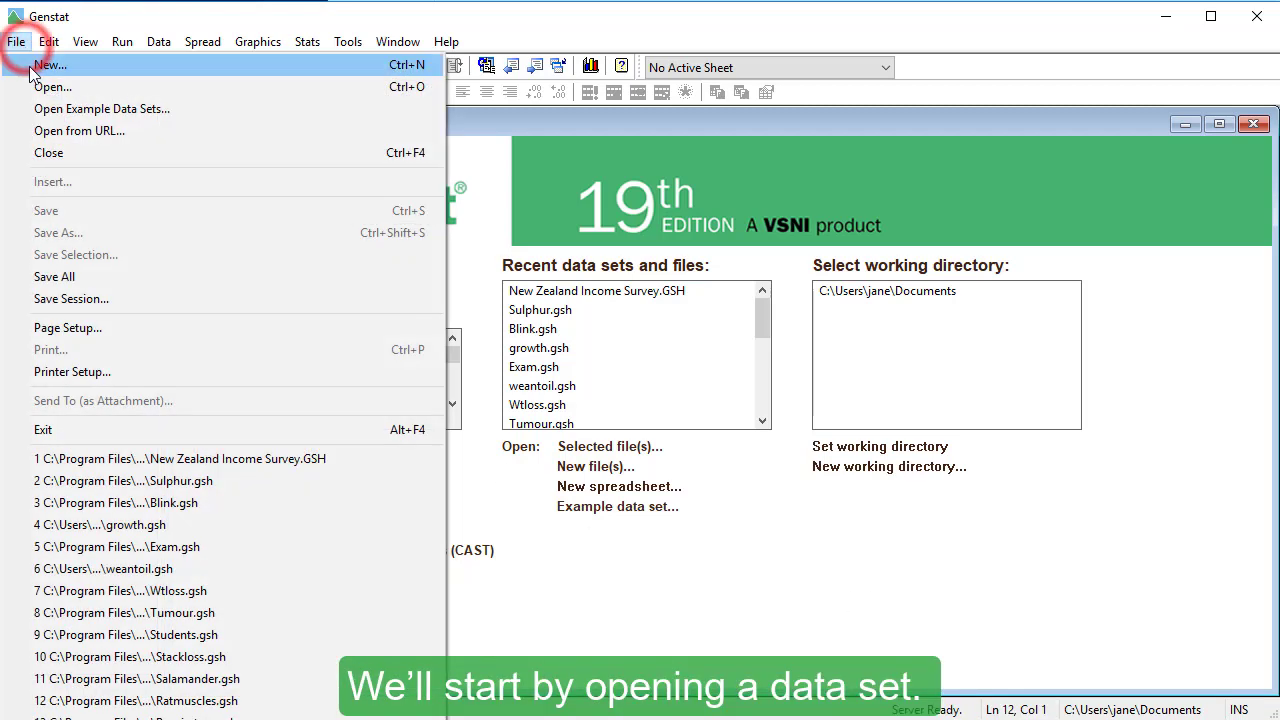
{"action": "left_click", "coordinate": [22, 109]}
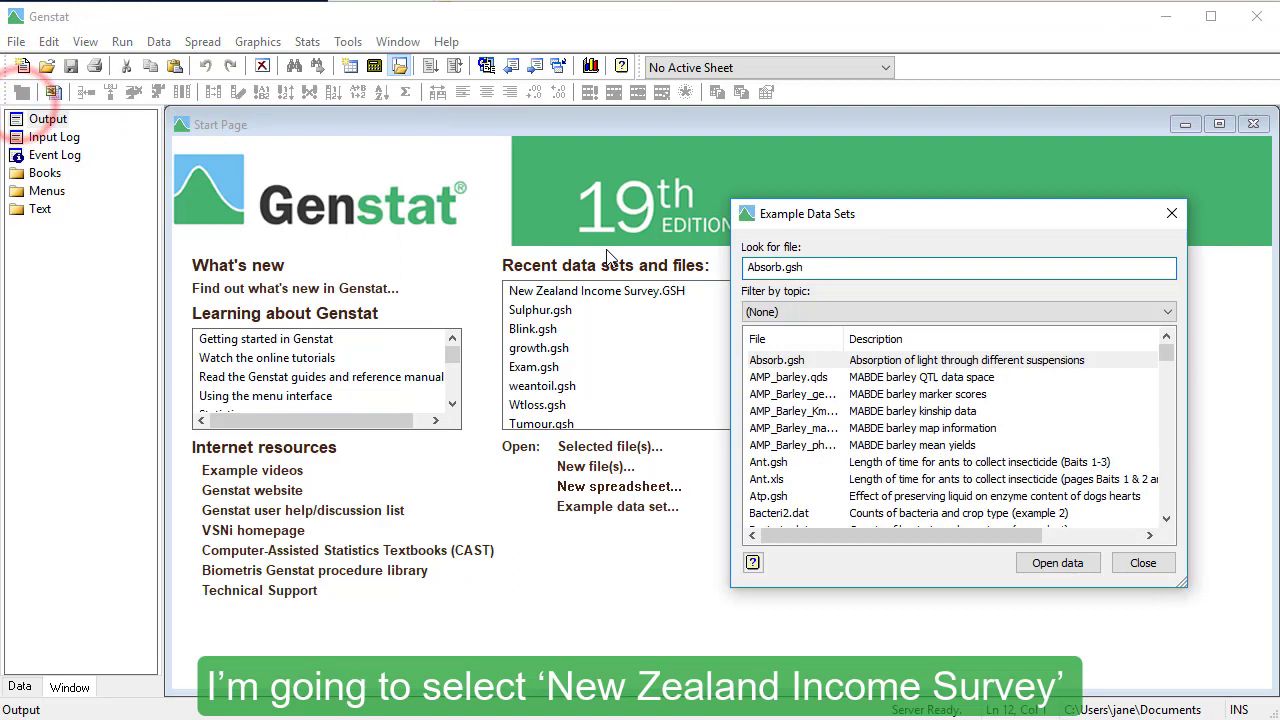
{"action": "double_click", "coordinate": [833, 266]}
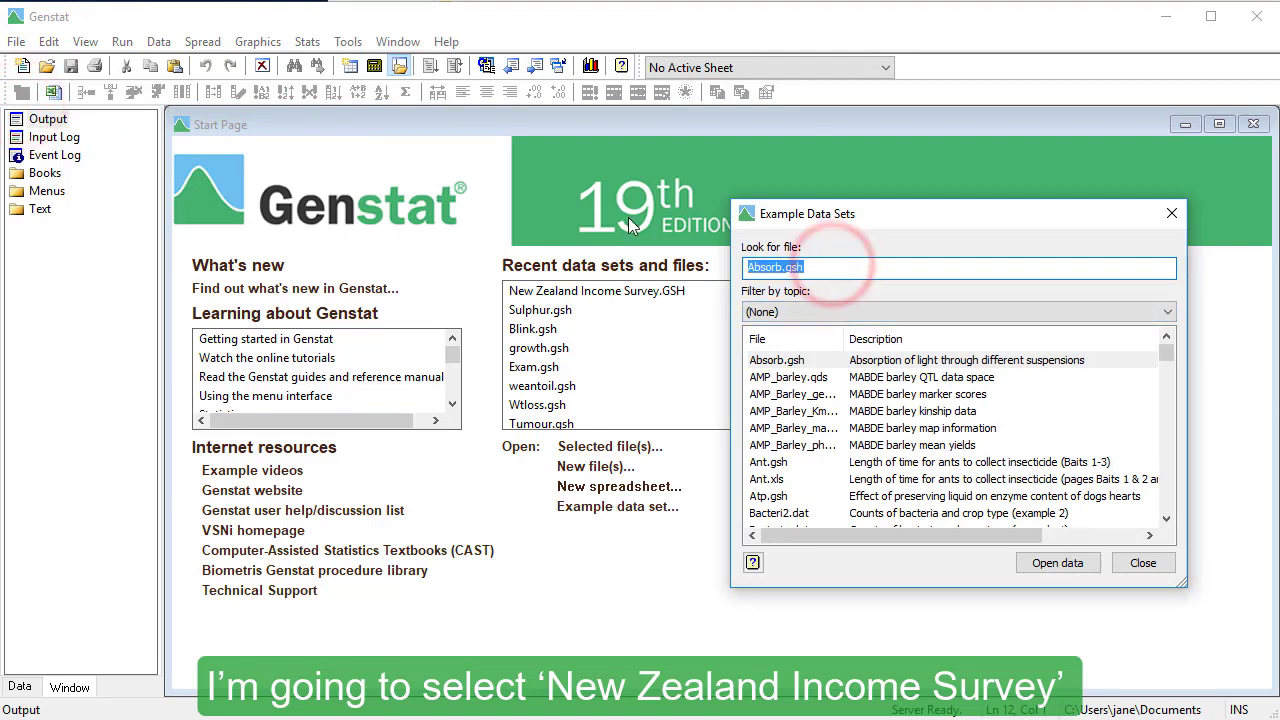
{"action": "type", "text": "new zealand"}
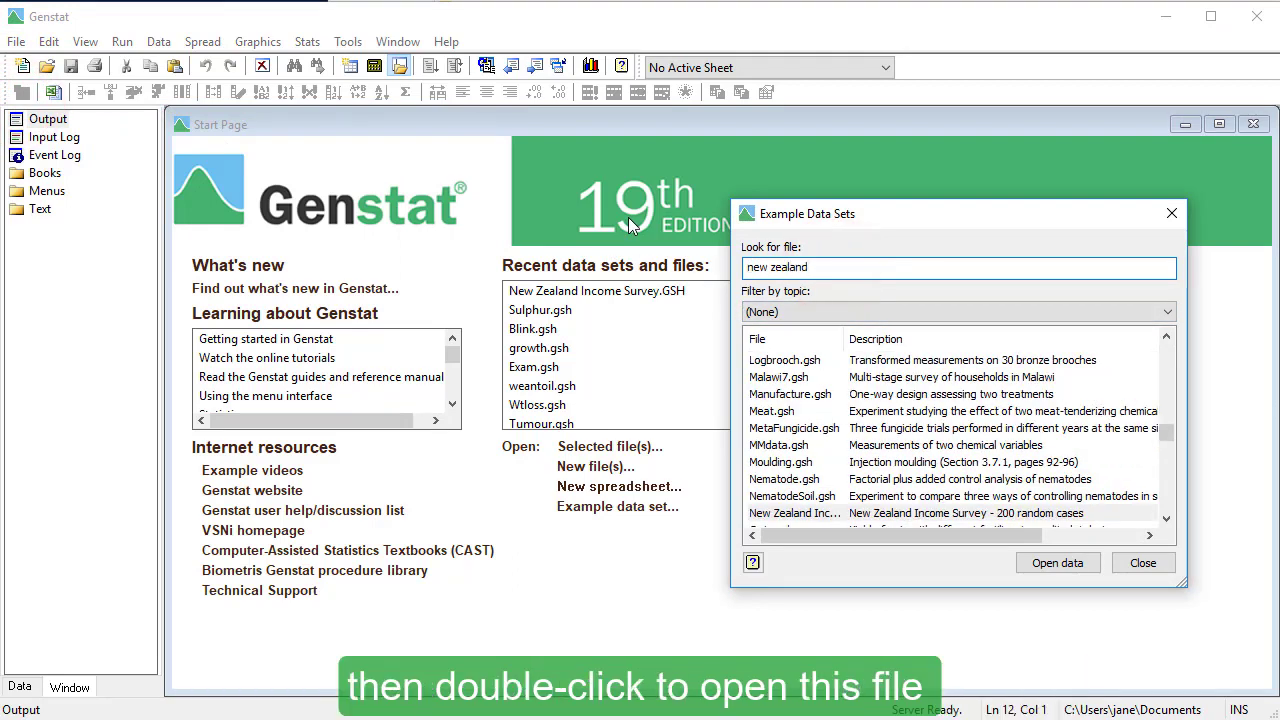
{"action": "left_click", "coordinate": [936, 513]}
{"action": "double_click", "coordinate": [936, 513]}
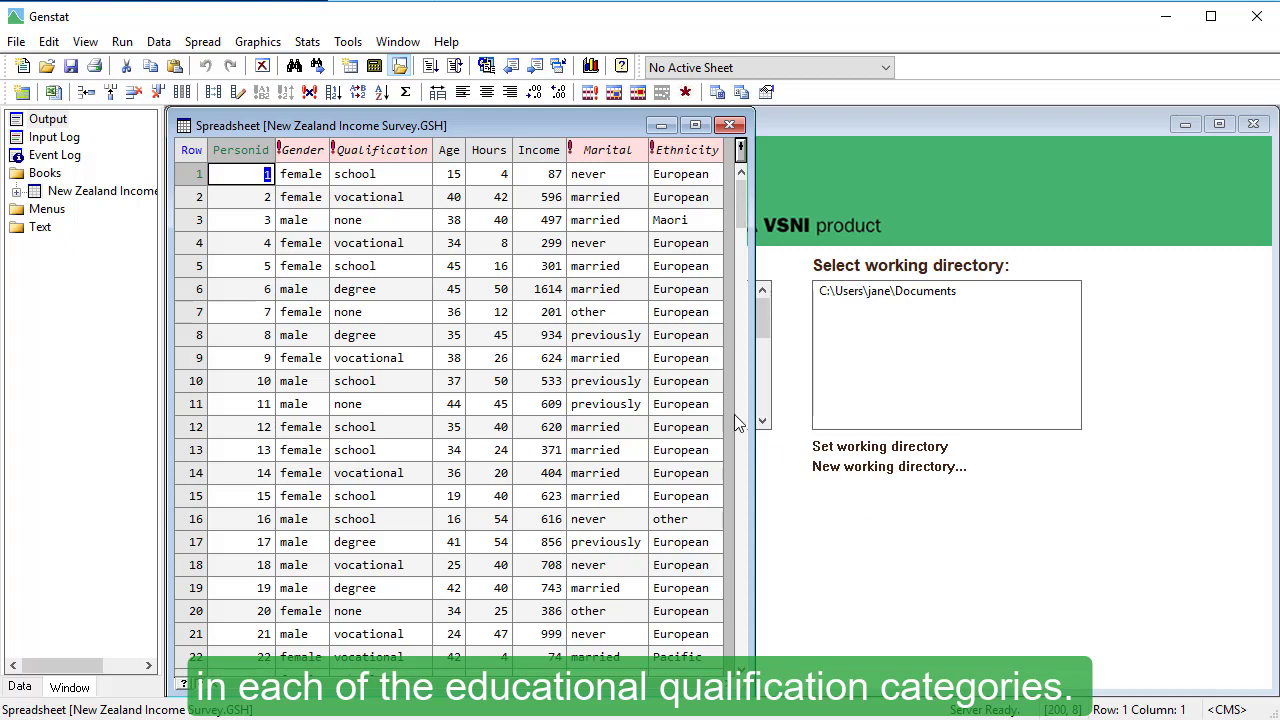
Set up Summary Tables with Income as the variate and Qualification as the grouping factor
{"action": "left_click", "coordinate": [316, 42]}
{"action": "mouse_move", "coordinate": [178, 65]}
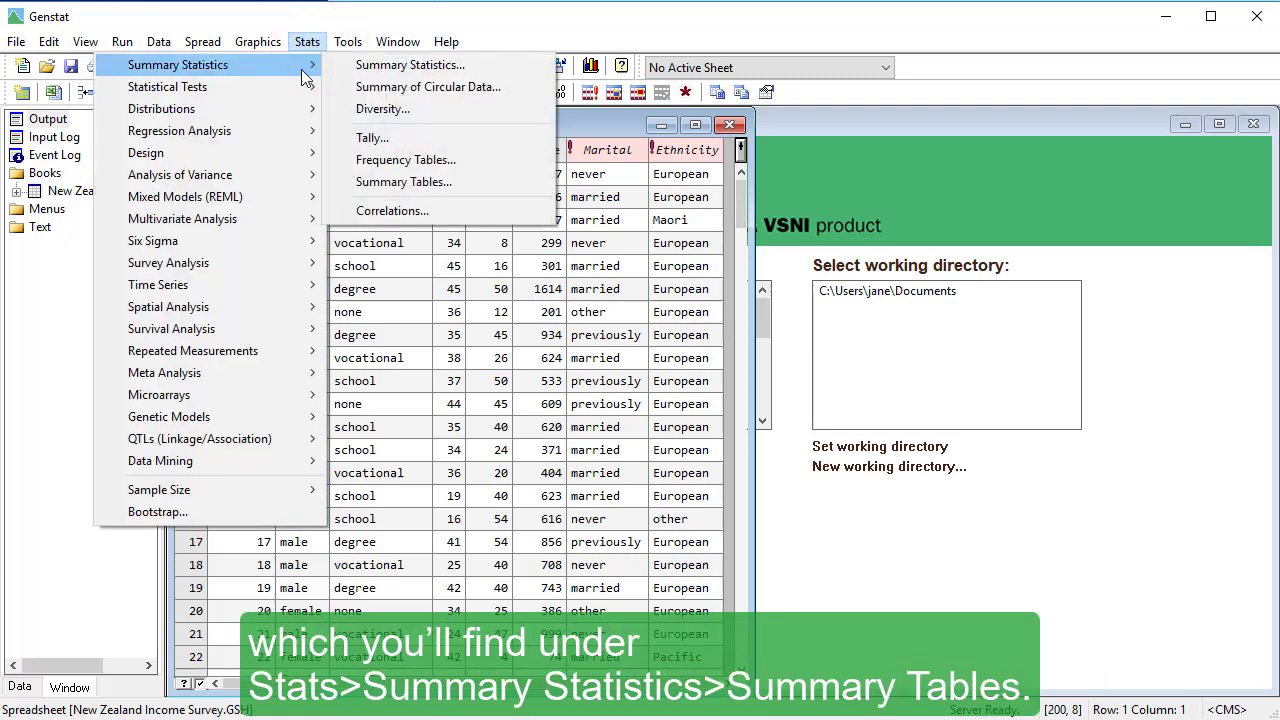
{"action": "left_click", "coordinate": [334, 182]}
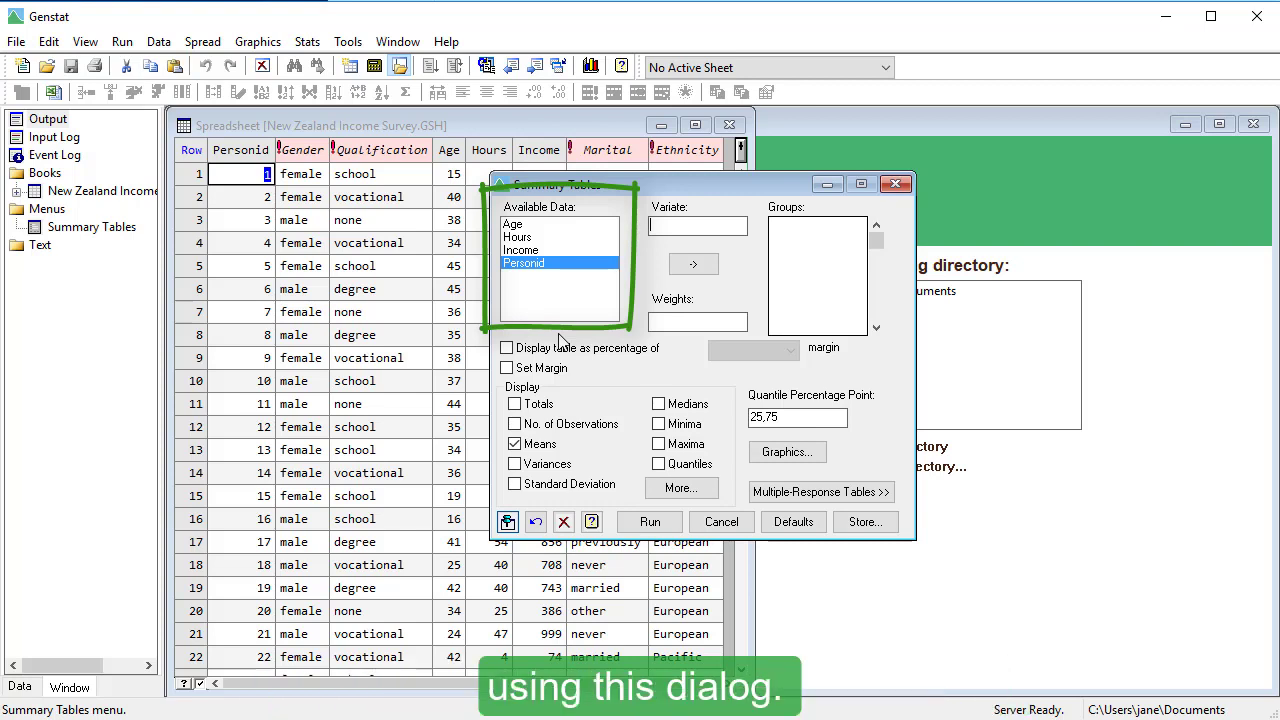
{"action": "left_click", "coordinate": [540, 250]}
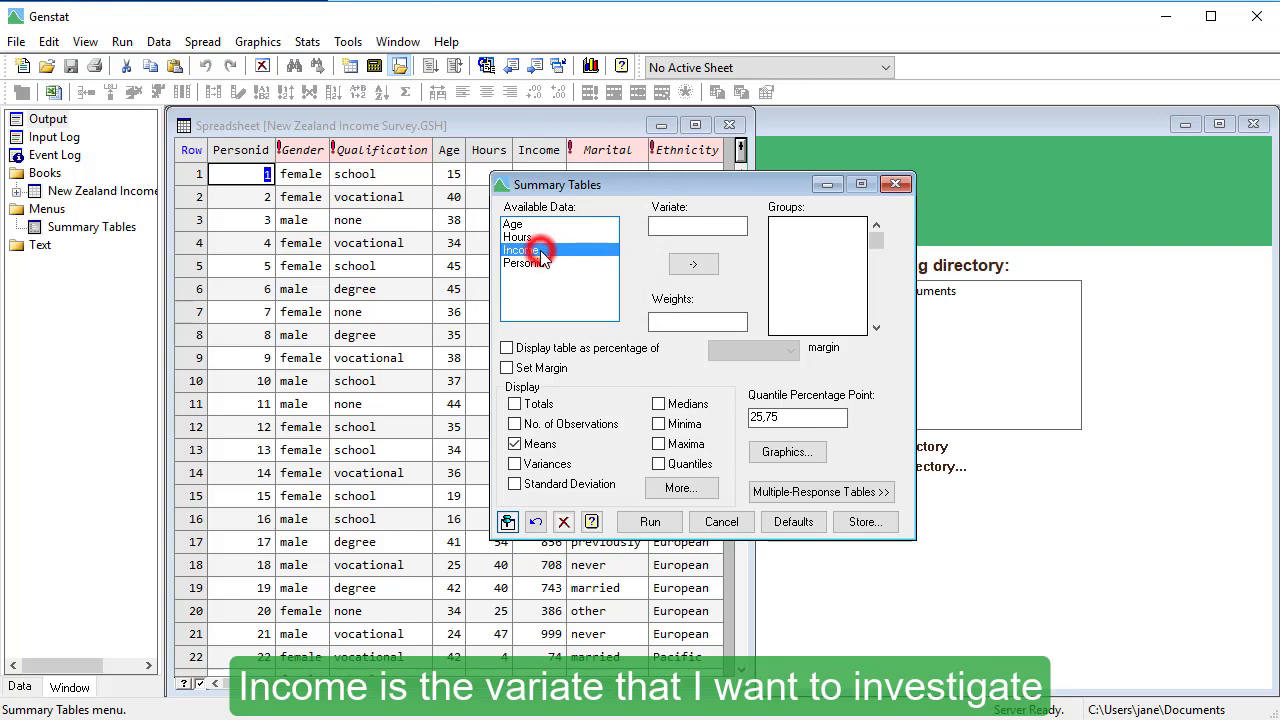
{"action": "left_click", "coordinate": [690, 265]}
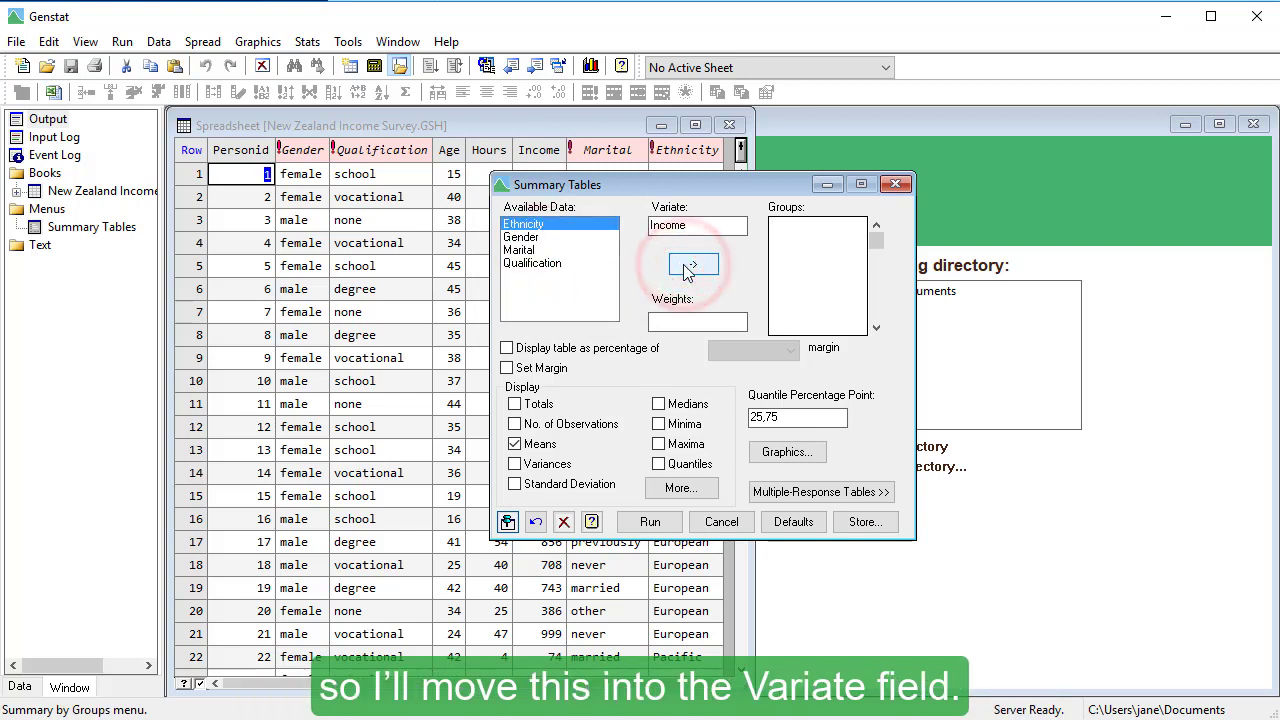
{"action": "left_click", "coordinate": [575, 265]}
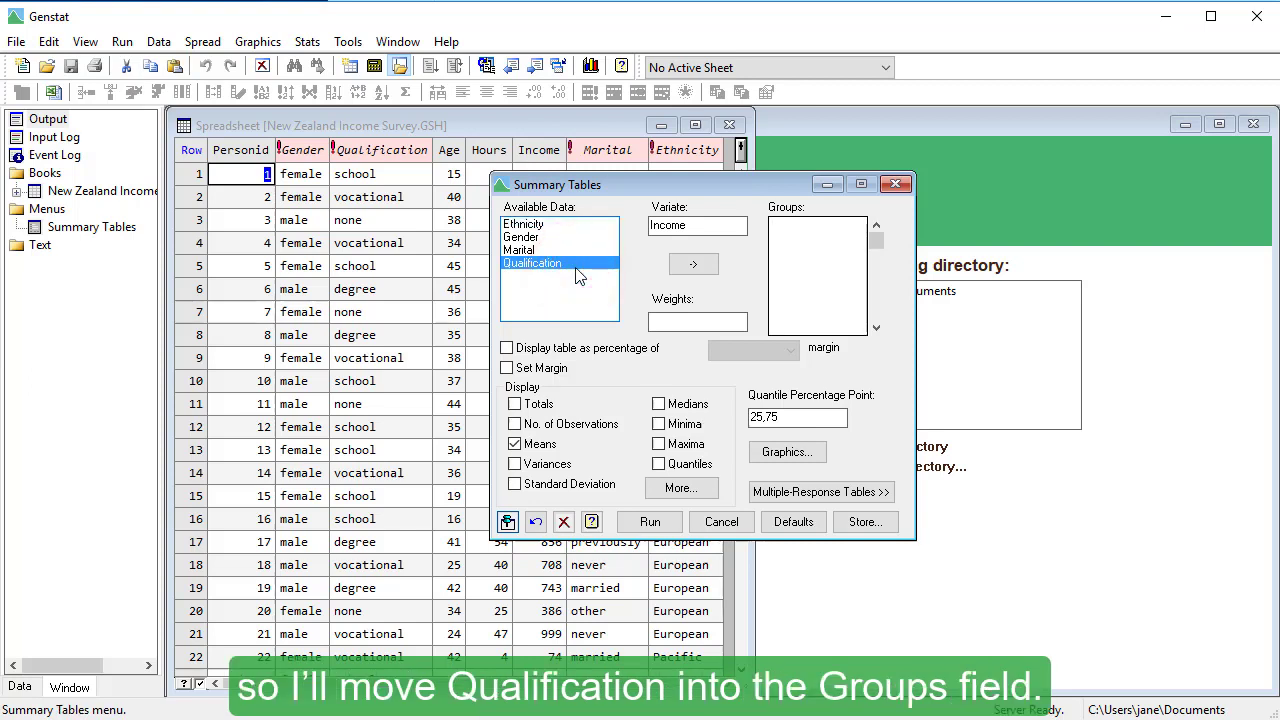
{"action": "left_click", "coordinate": [686, 266]}
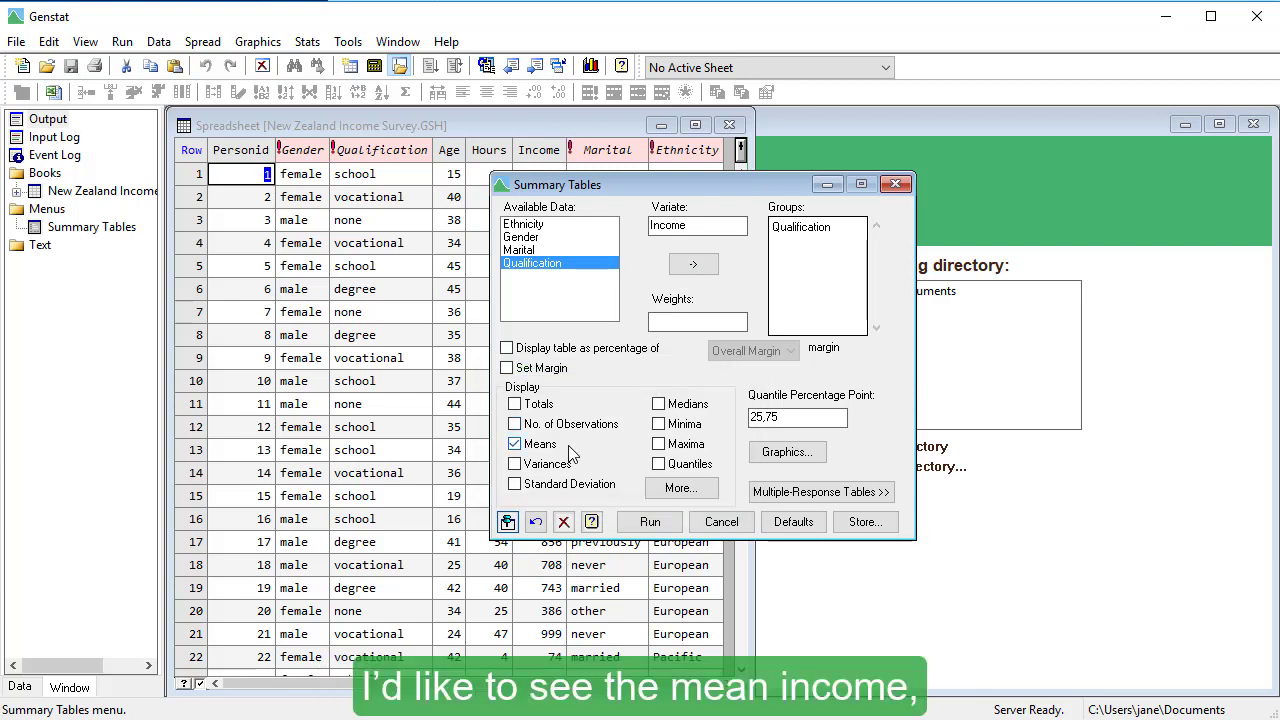
Add minima and maxima to the means and run the Income by Qualification table
{"action": "left_click", "coordinate": [659, 424]}
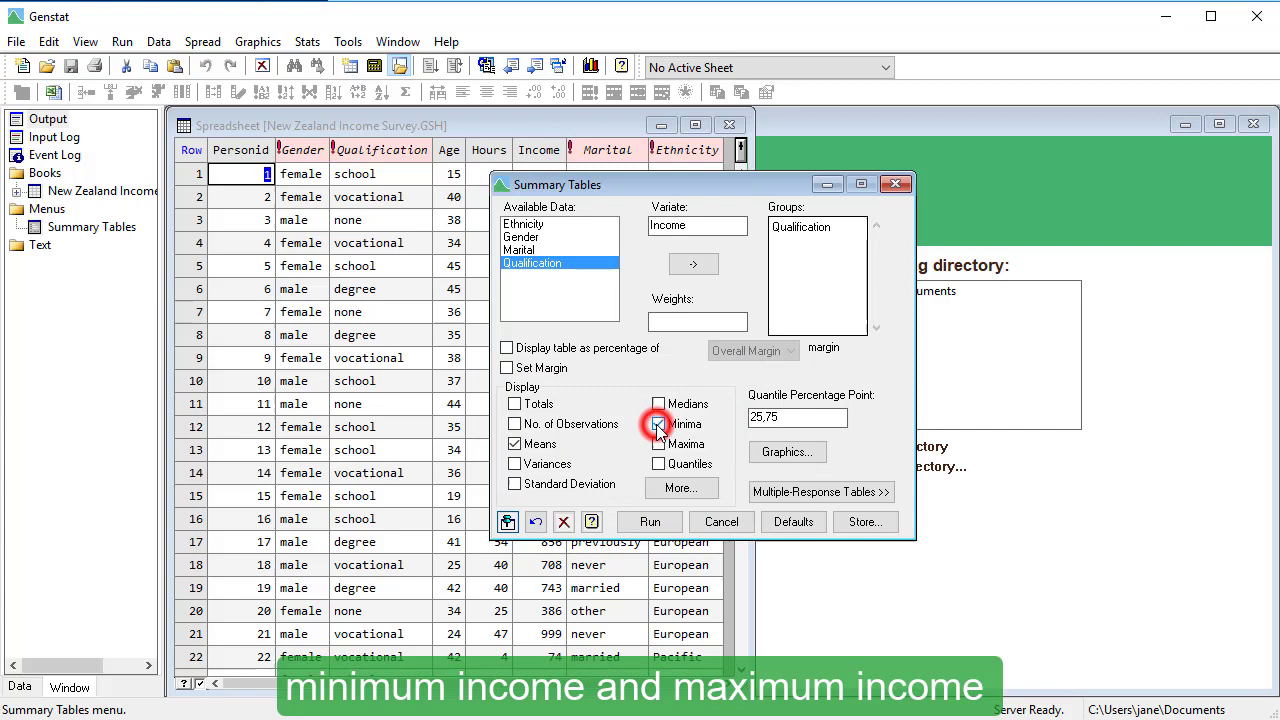
{"action": "left_click", "coordinate": [659, 444]}
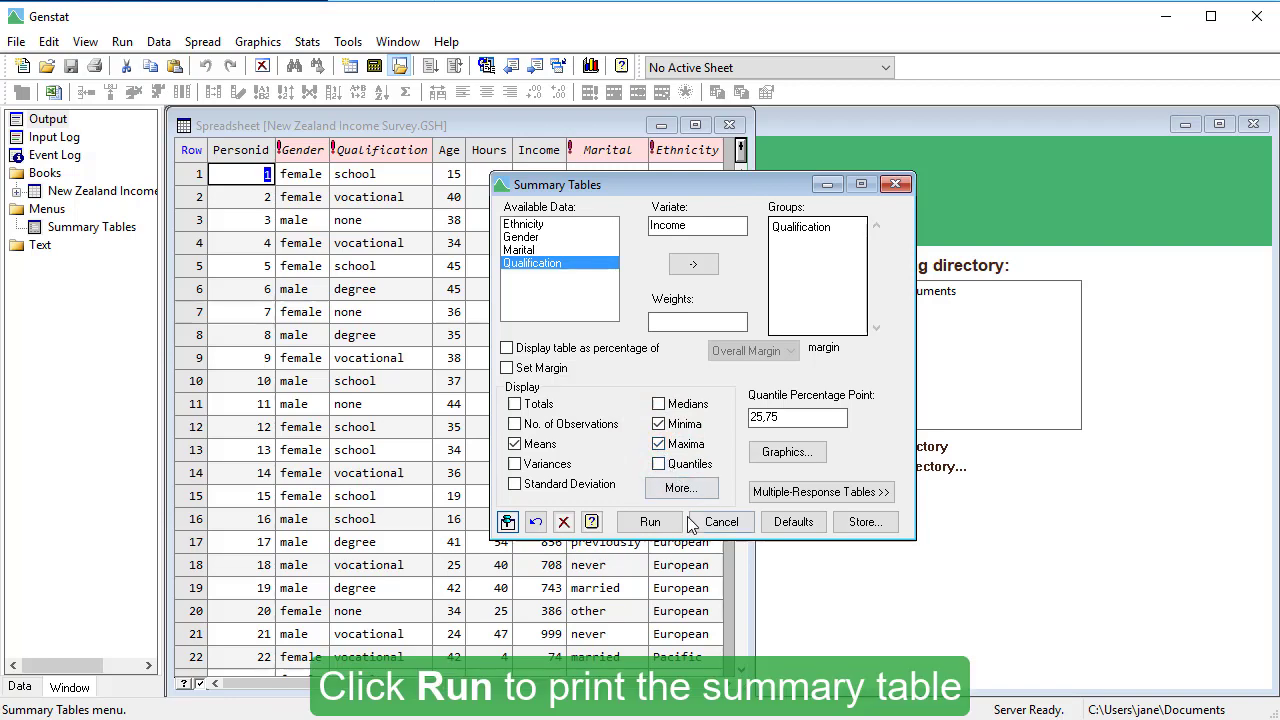
{"action": "left_click", "coordinate": [650, 522]}
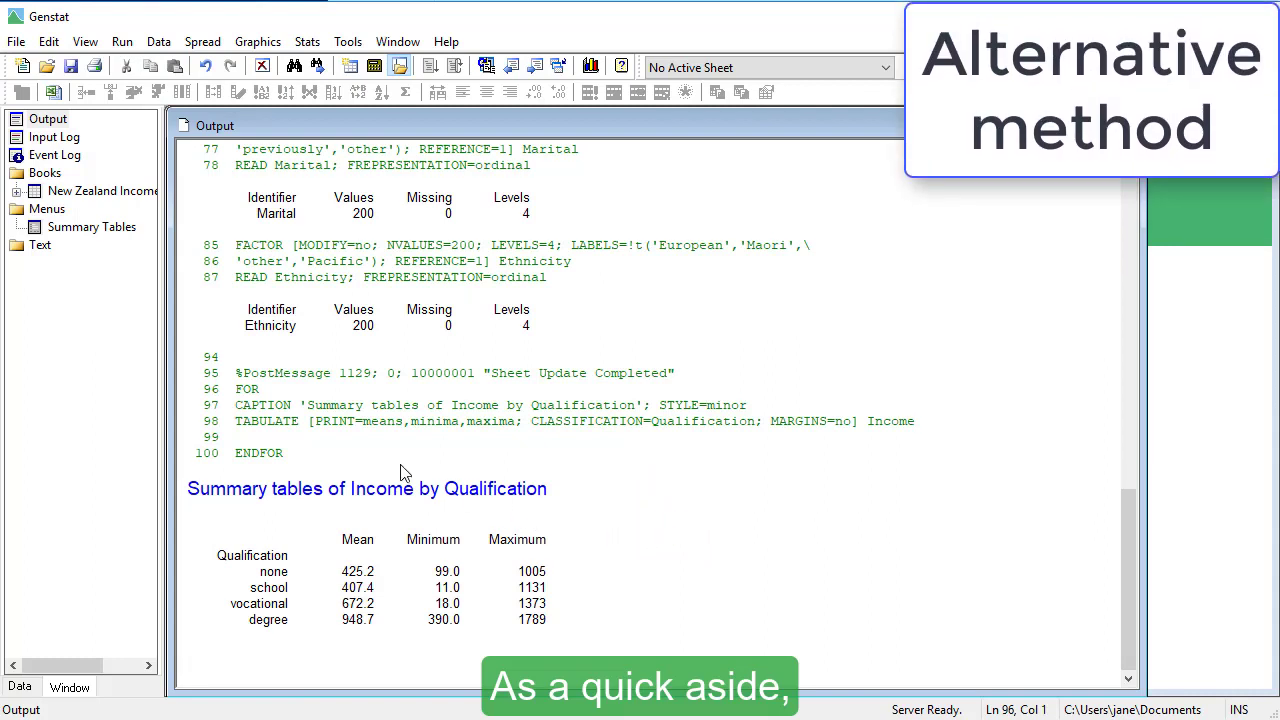
Store means, minima and maxima under generated Income names, displayed in a spreadsheet
{"action": "double_click", "coordinate": [92, 227]}
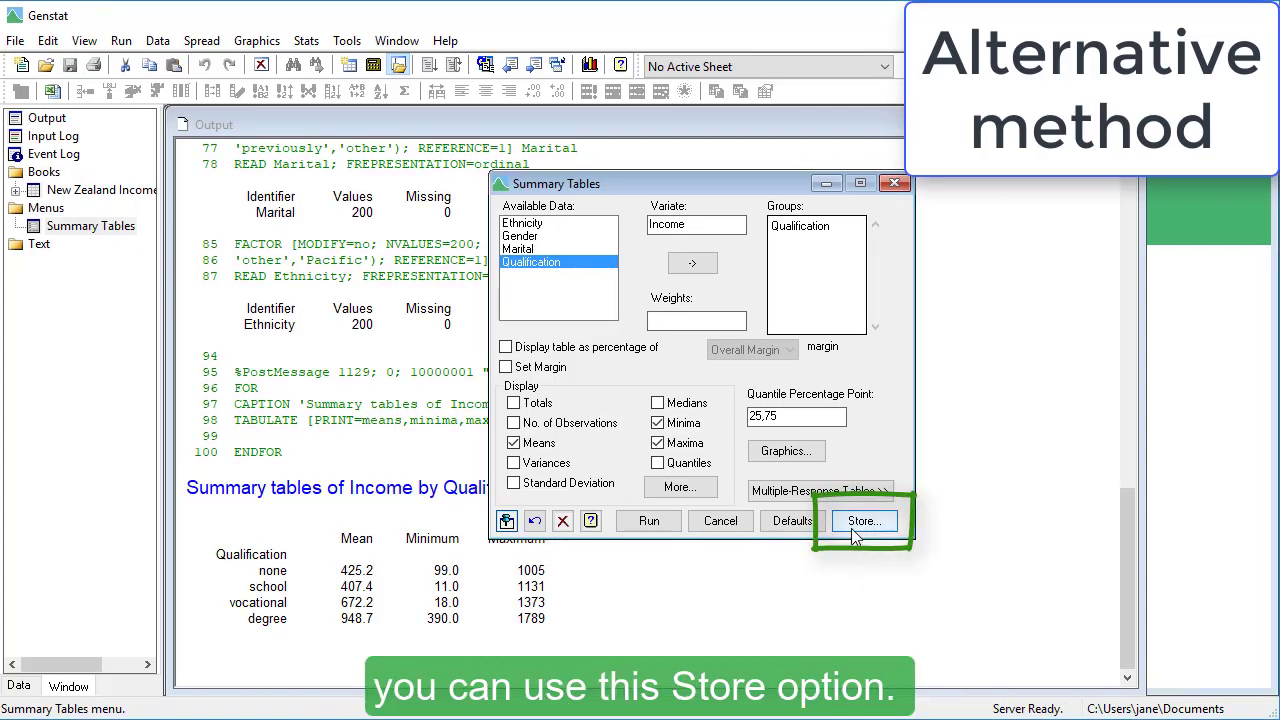
{"action": "left_click", "coordinate": [855, 525]}
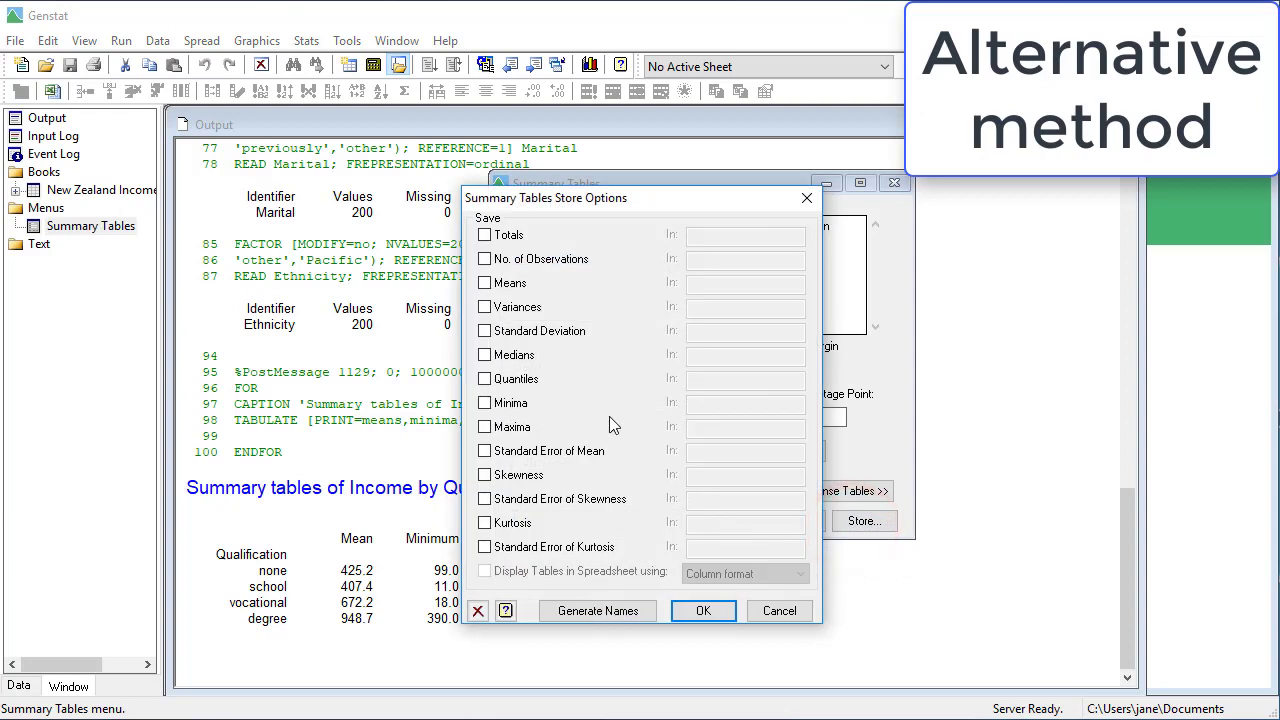
{"action": "left_click", "coordinate": [485, 283]}
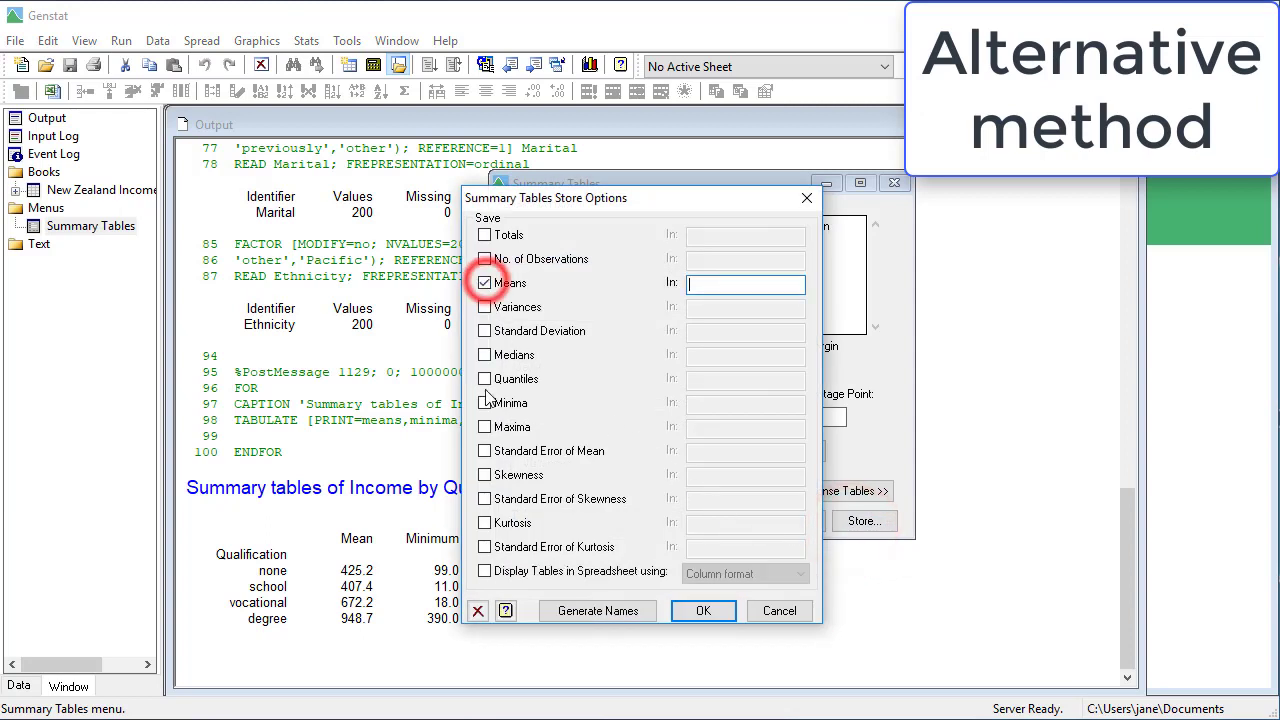
{"action": "left_click", "coordinate": [485, 403]}
{"action": "left_click", "coordinate": [485, 427]}
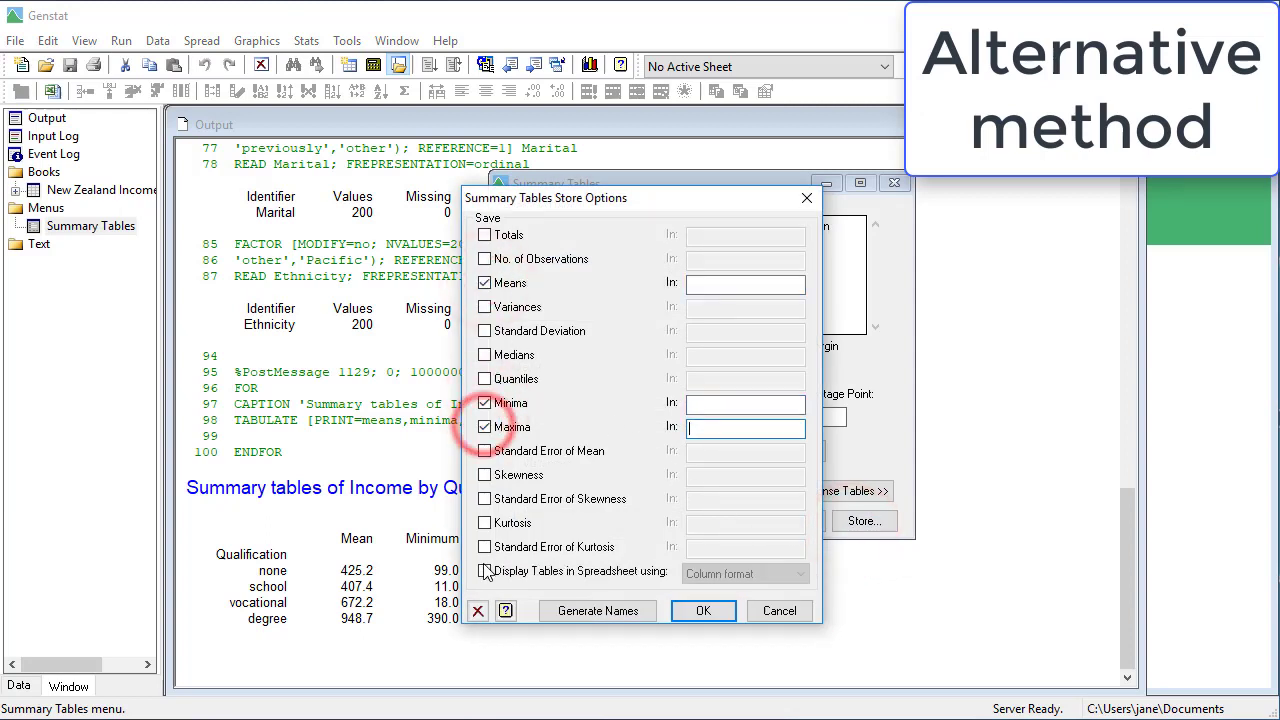
{"action": "left_click", "coordinate": [485, 571]}
{"action": "left_click", "coordinate": [593, 611]}
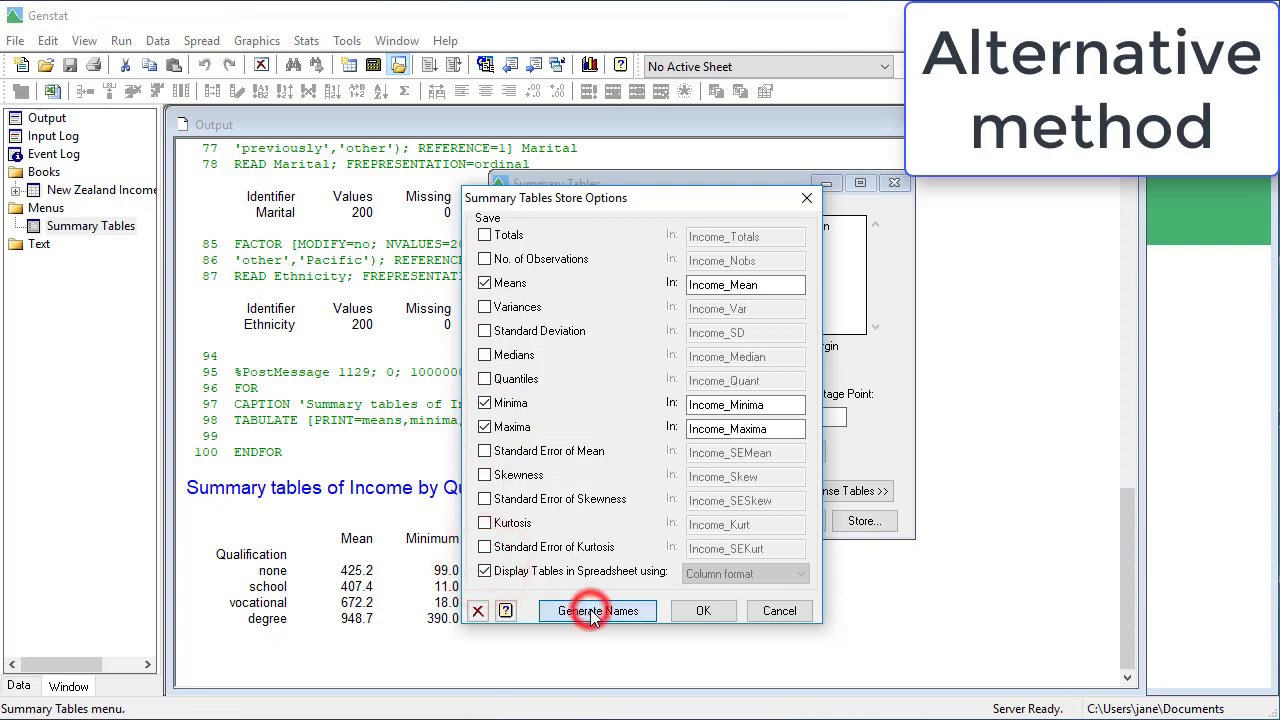
{"action": "left_click", "coordinate": [699, 611]}
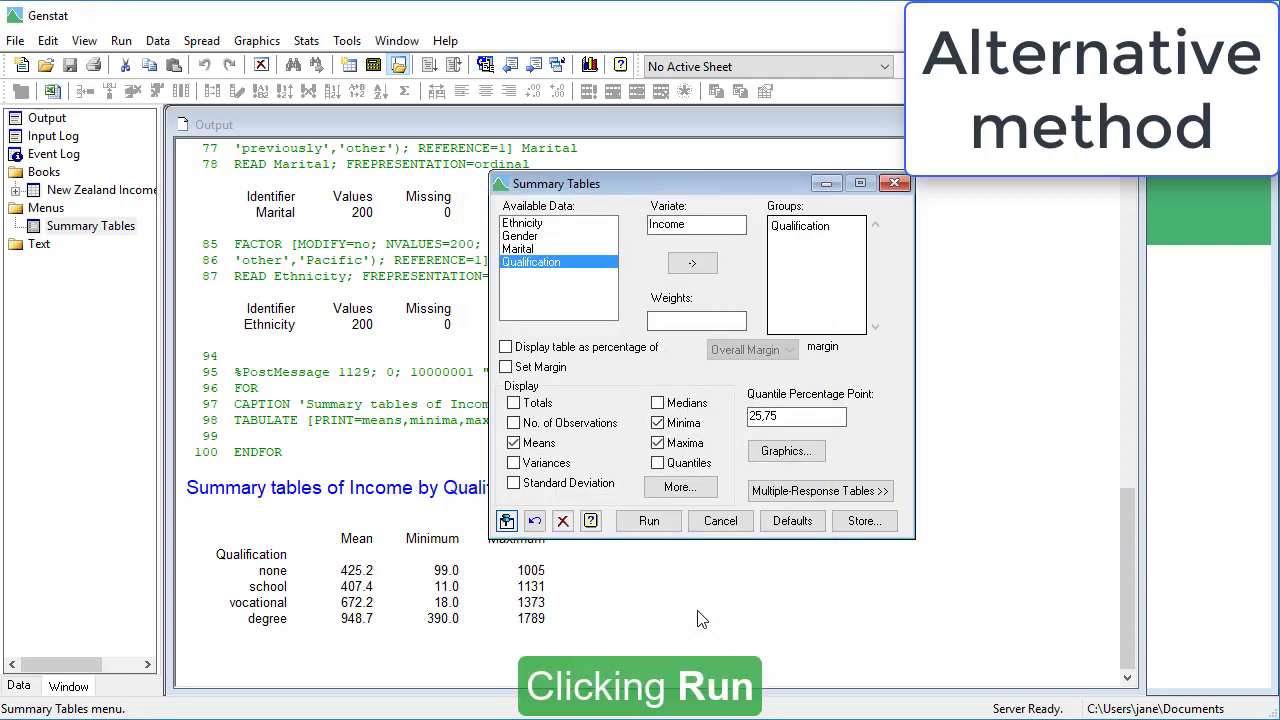
Generate the stored Income tables, delete all three, and close their spreadsheet without updating
{"action": "left_click", "coordinate": [668, 522]}
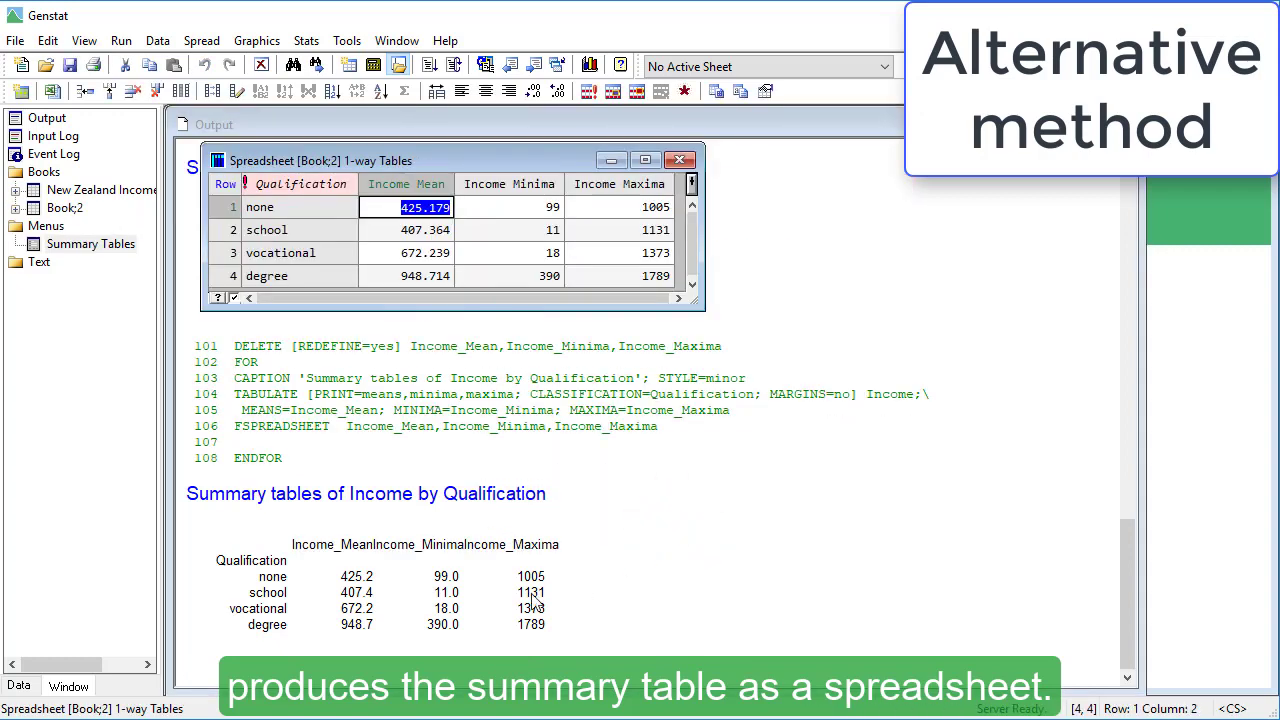
{"action": "left_click", "coordinate": [20, 686]}
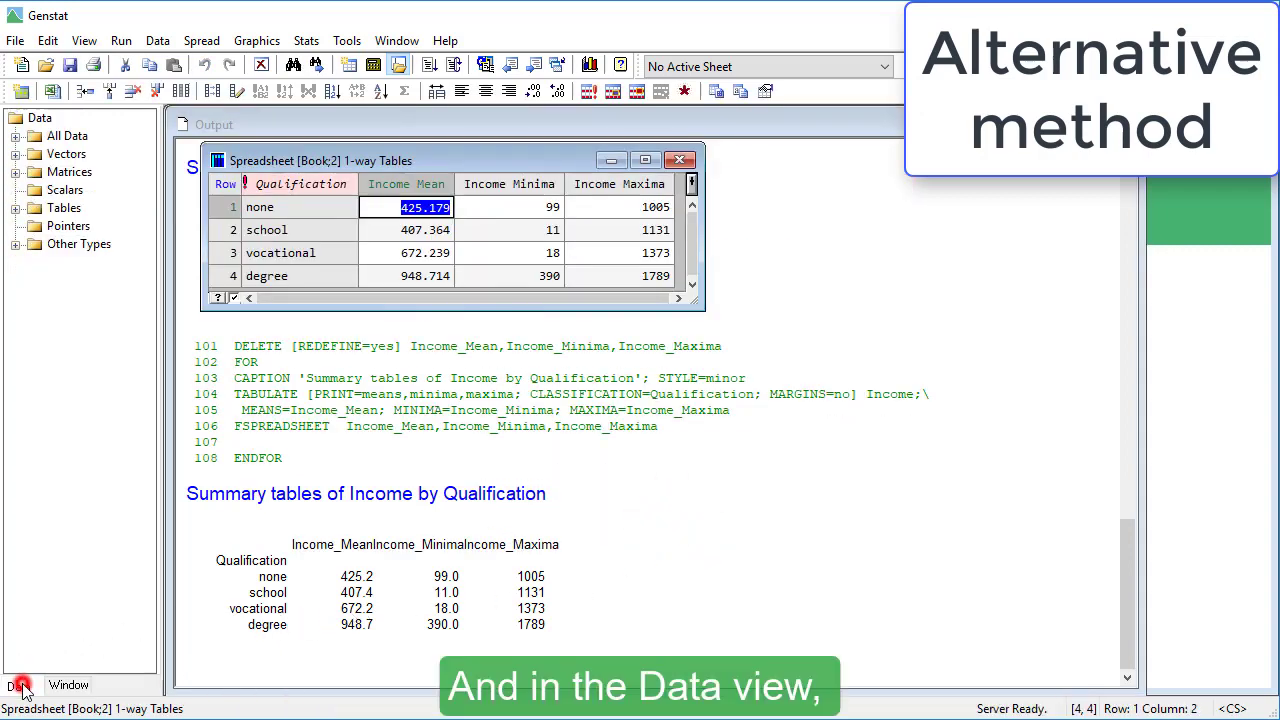
{"action": "left_click", "coordinate": [16, 140]}
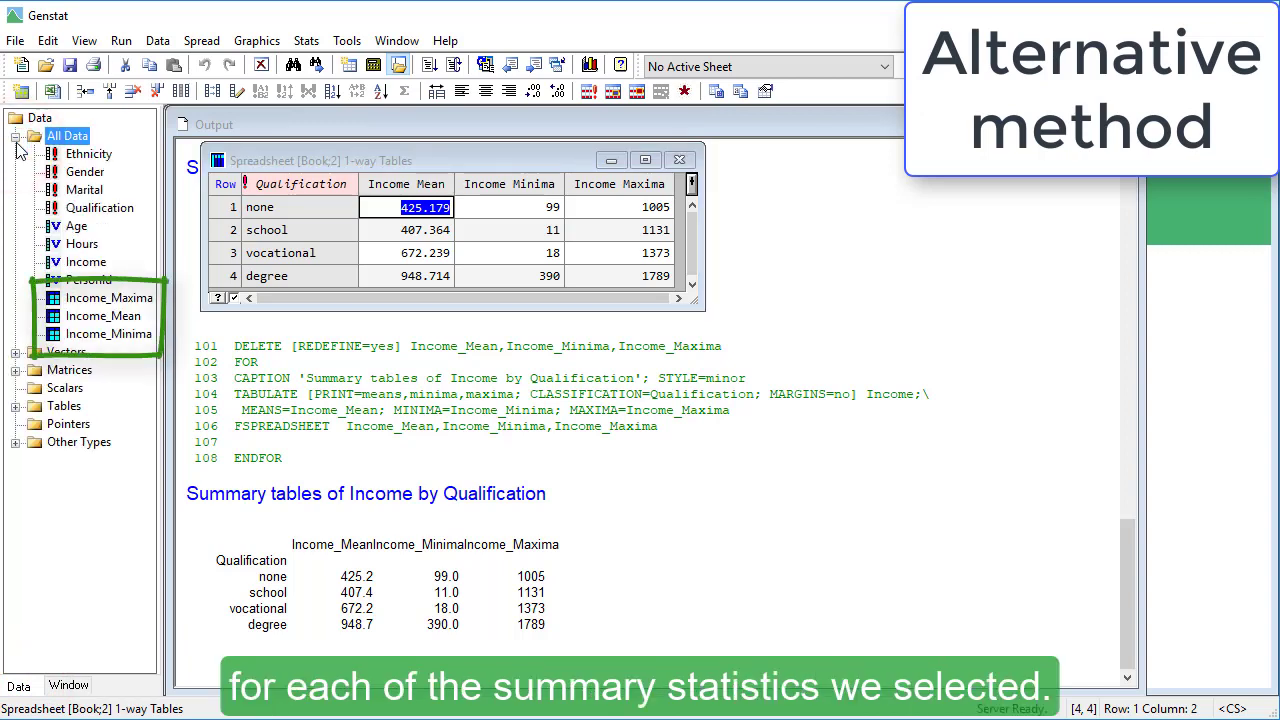
{"action": "left_click", "coordinate": [124, 334]}
{"action": "left_click", "coordinate": [140, 299], "text": "shift"}
{"action": "key", "text": "Delete"}
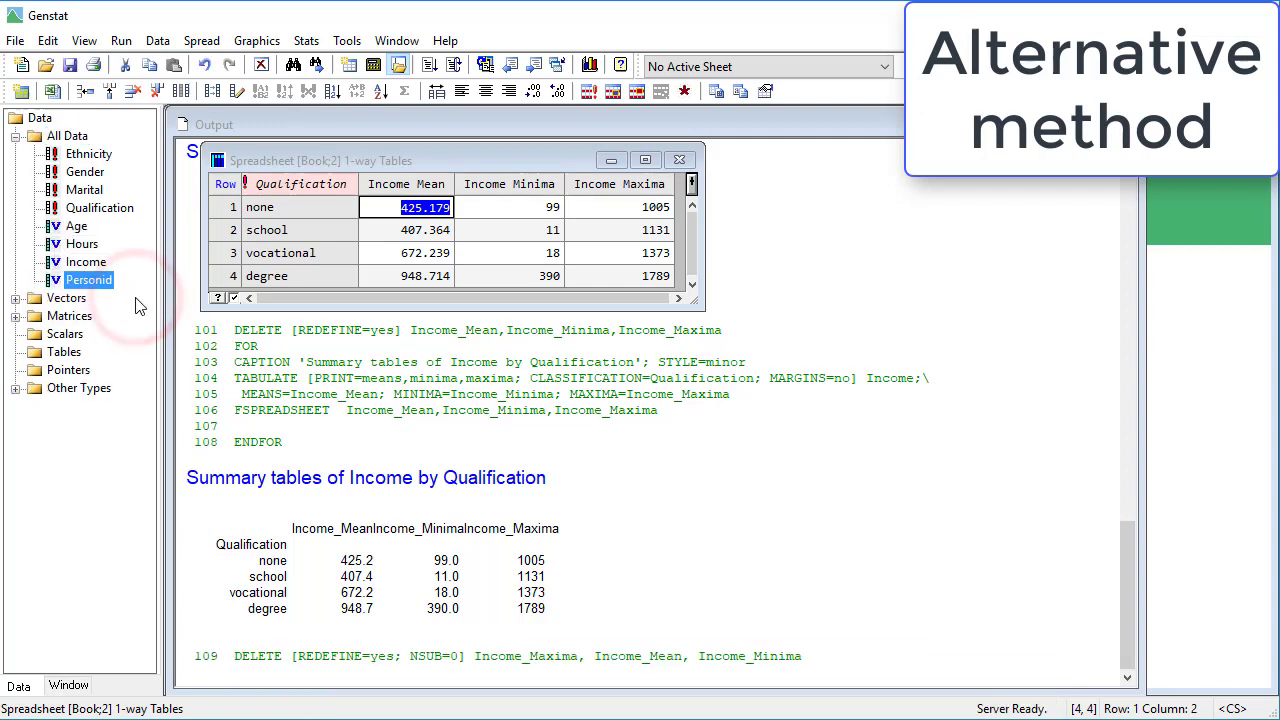
{"action": "left_click", "coordinate": [679, 160]}
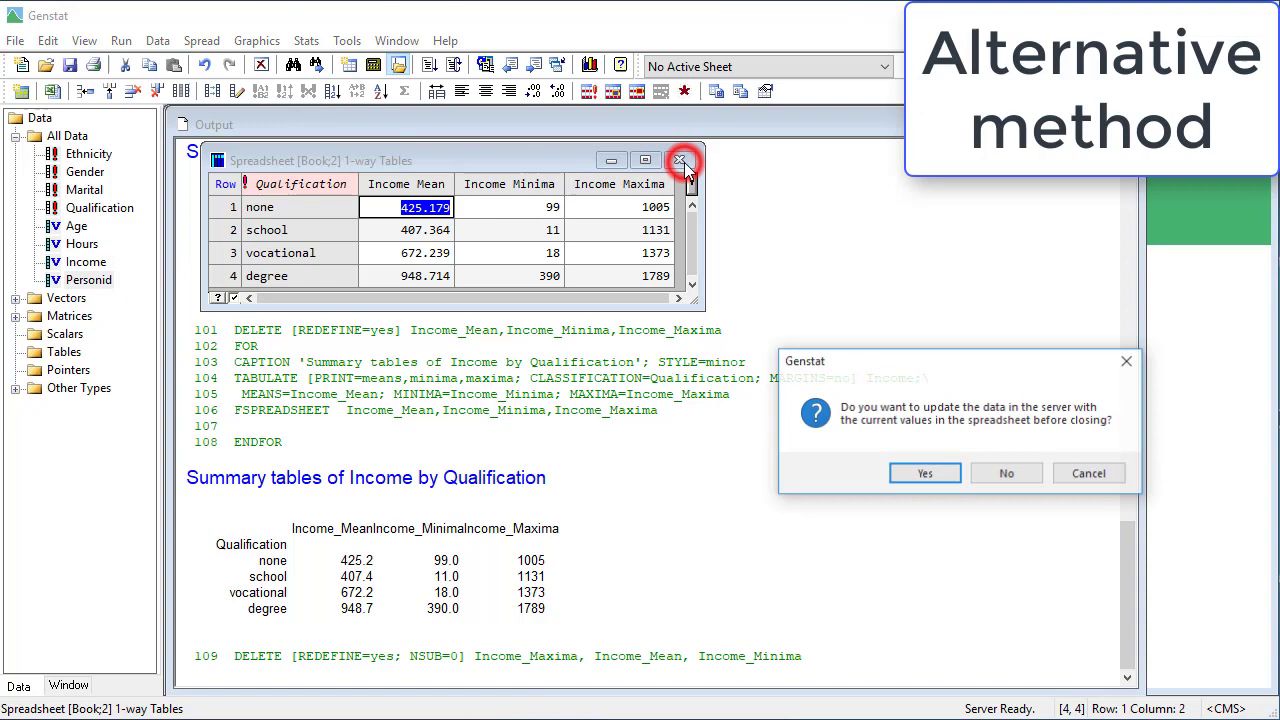
{"action": "left_click", "coordinate": [1007, 474]}
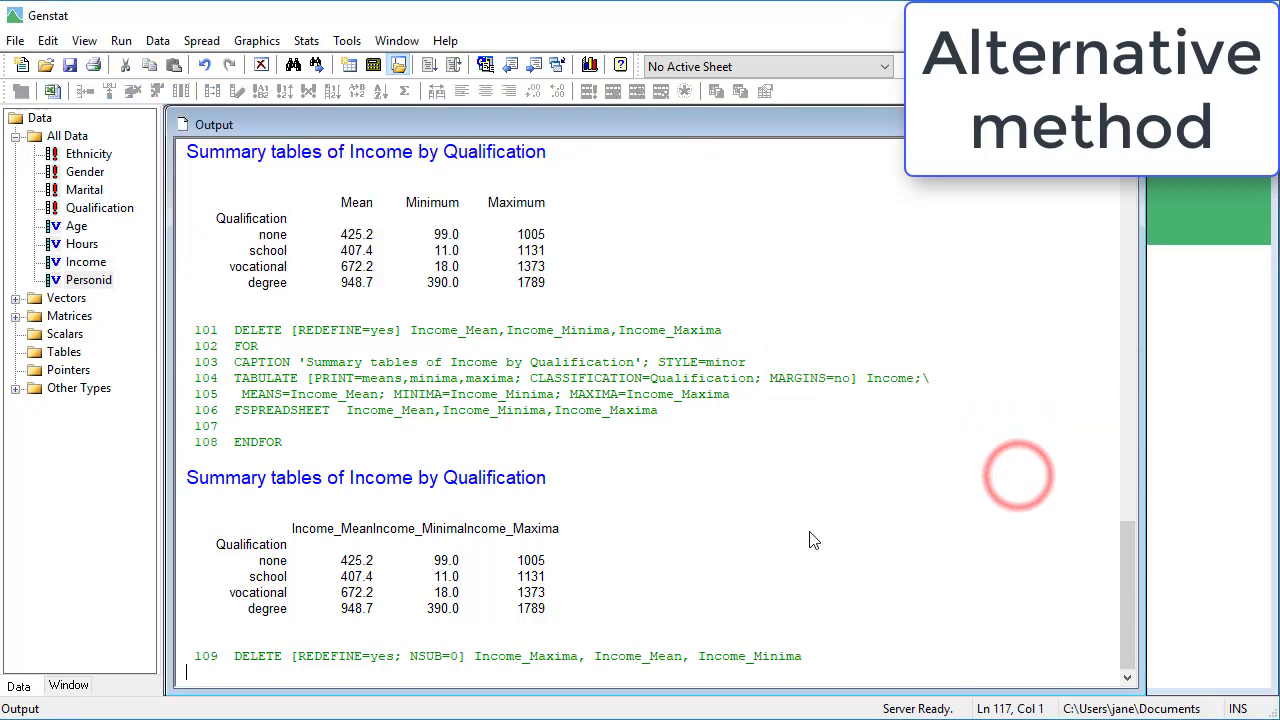
Rerun the Income by Qualification summary table with all storage options cleared
{"action": "left_click", "coordinate": [85, 685]}
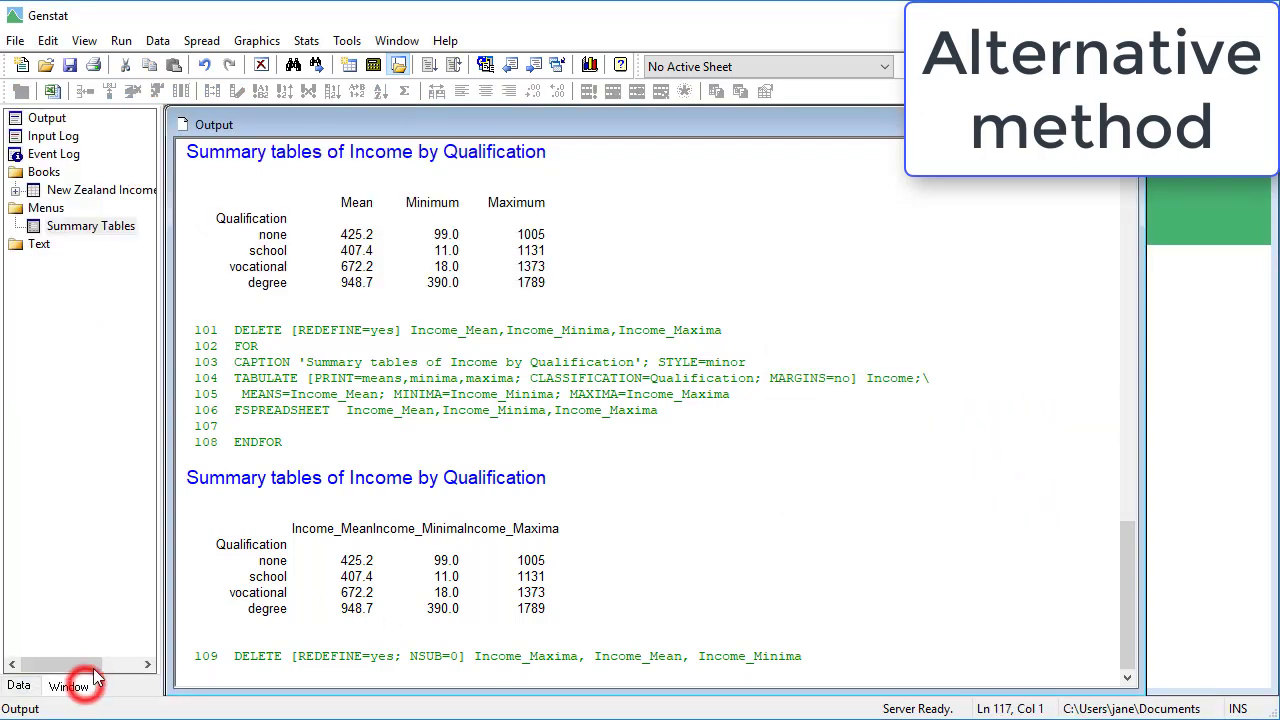
{"action": "double_click", "coordinate": [112, 228]}
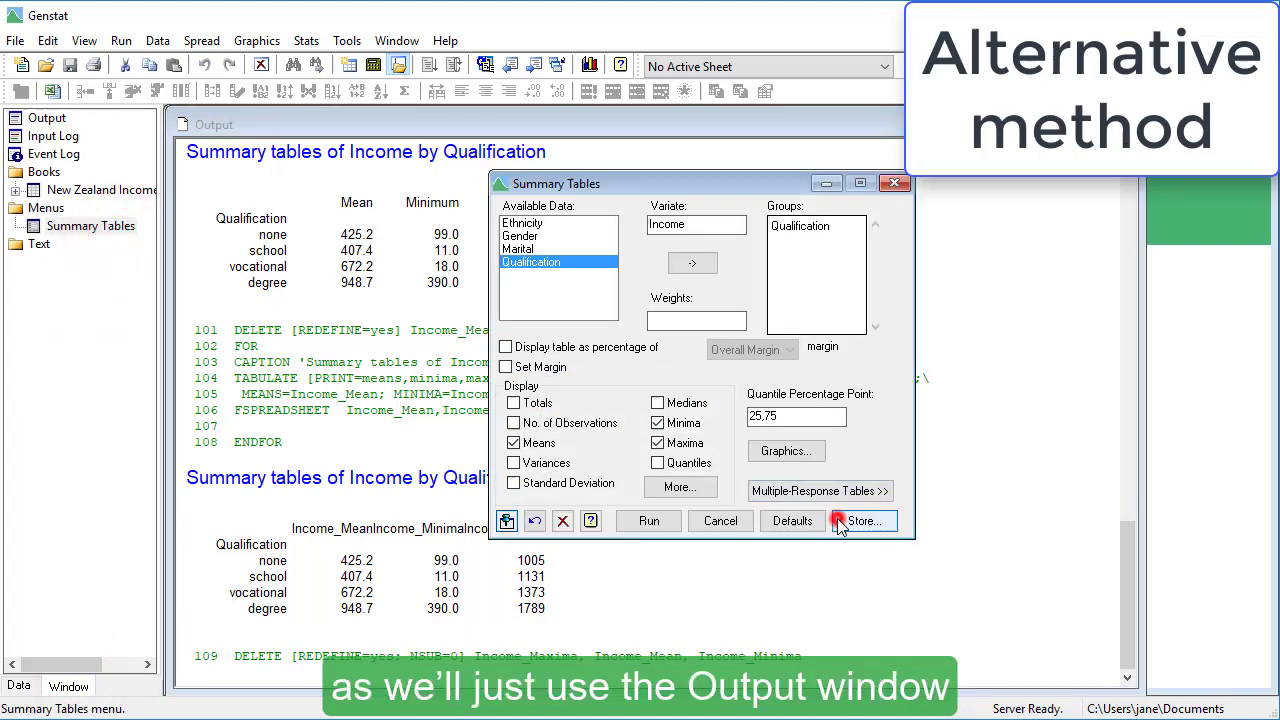
{"action": "left_click", "coordinate": [838, 523]}
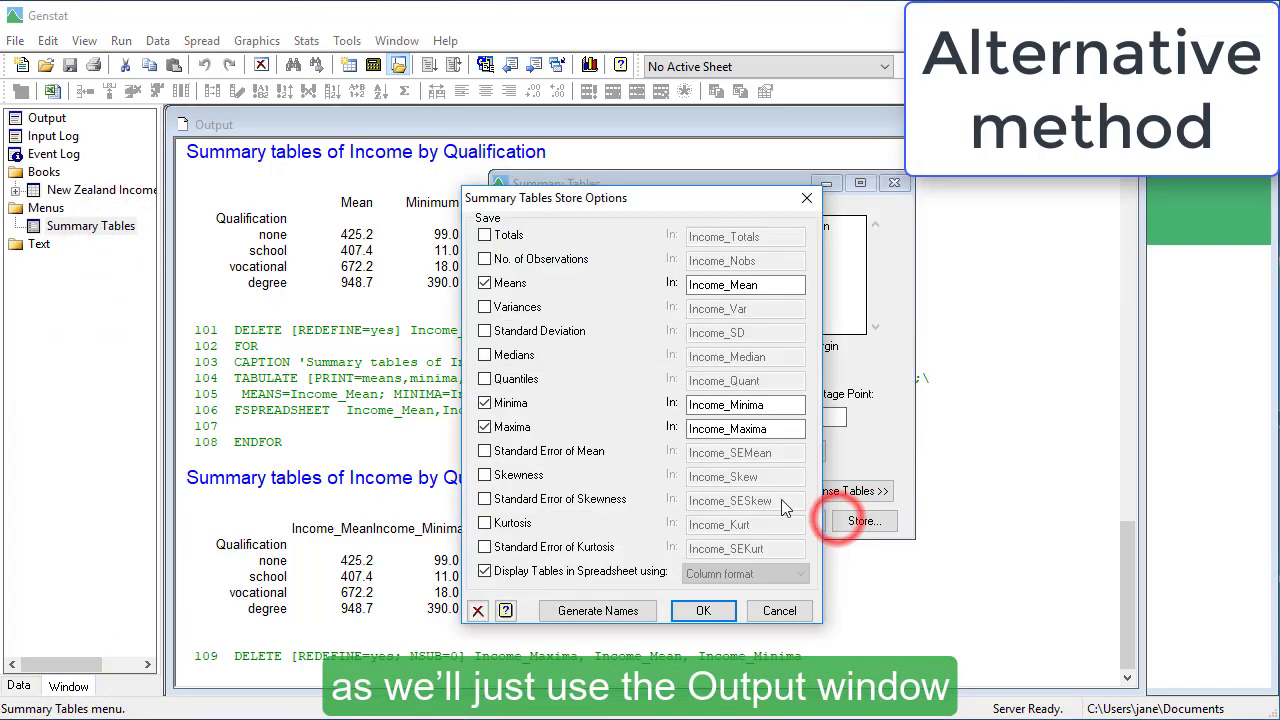
{"action": "left_click", "coordinate": [477, 611]}
{"action": "left_click", "coordinate": [685, 612]}
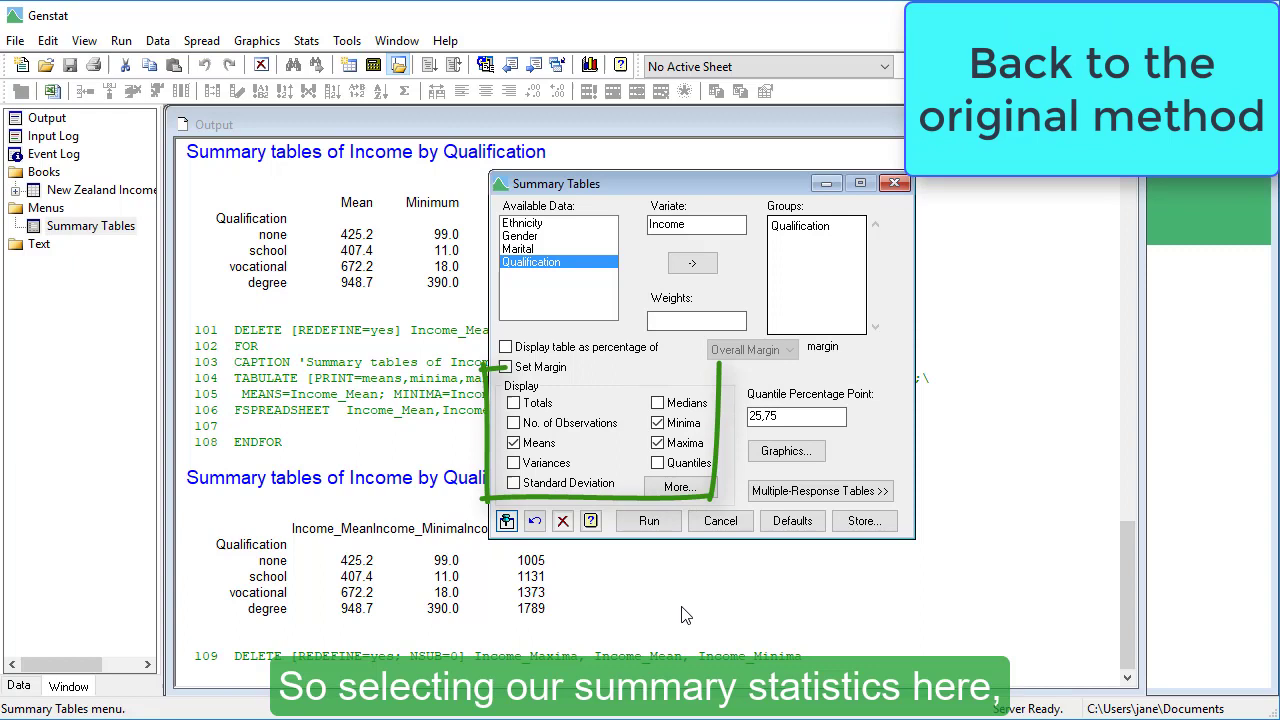
{"action": "left_click", "coordinate": [652, 528]}
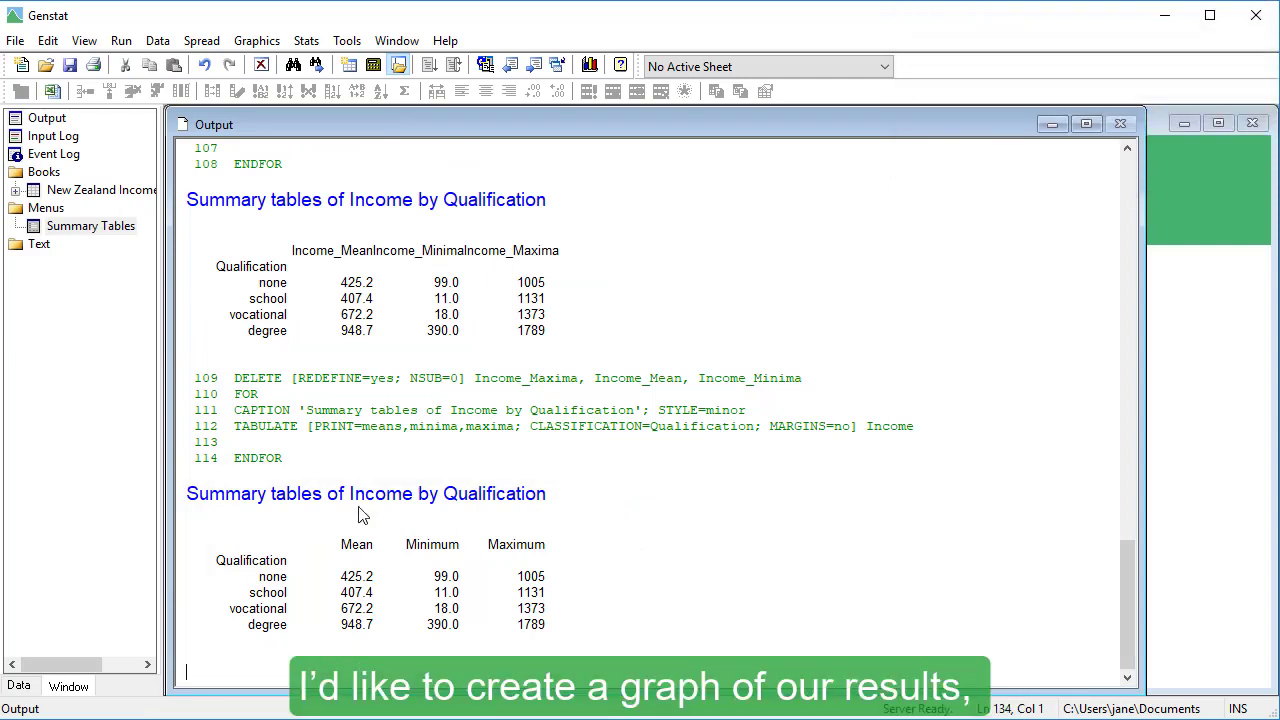
Plot Income means as a bar chart with standard error bars, titled 'Income by Qualification'
{"action": "left_click", "coordinate": [116, 230]}
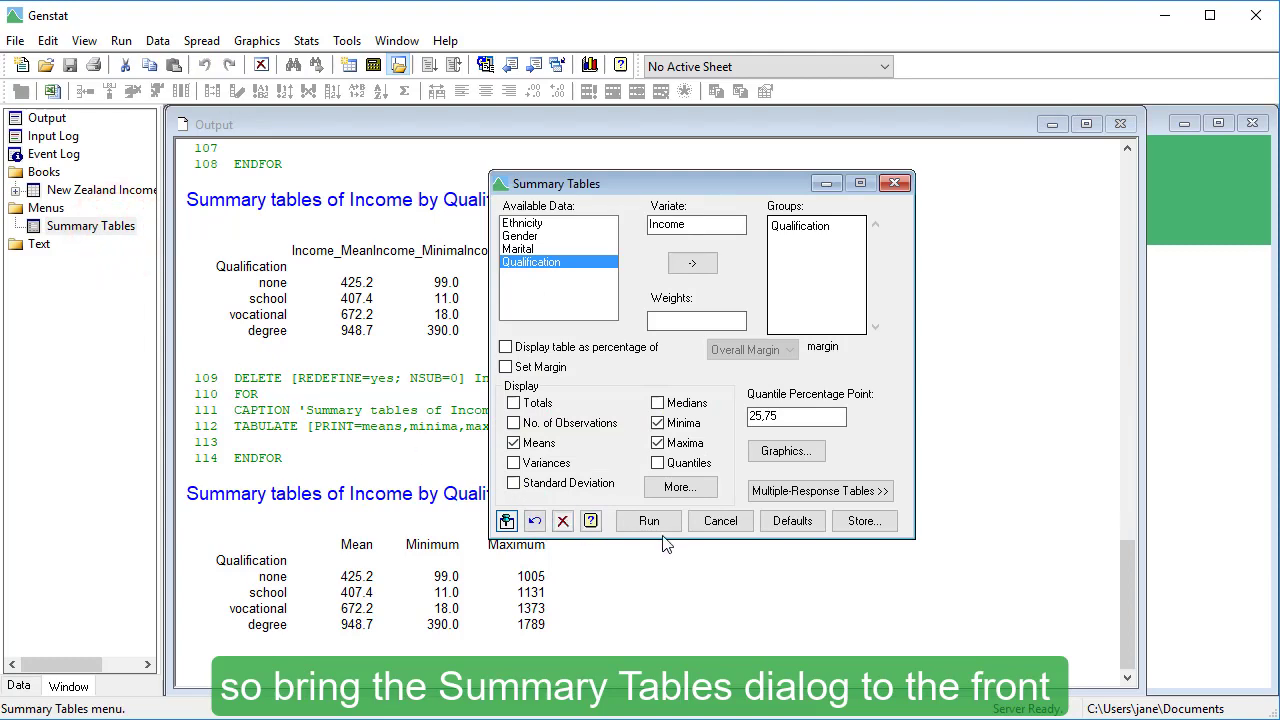
{"action": "left_click", "coordinate": [762, 462]}
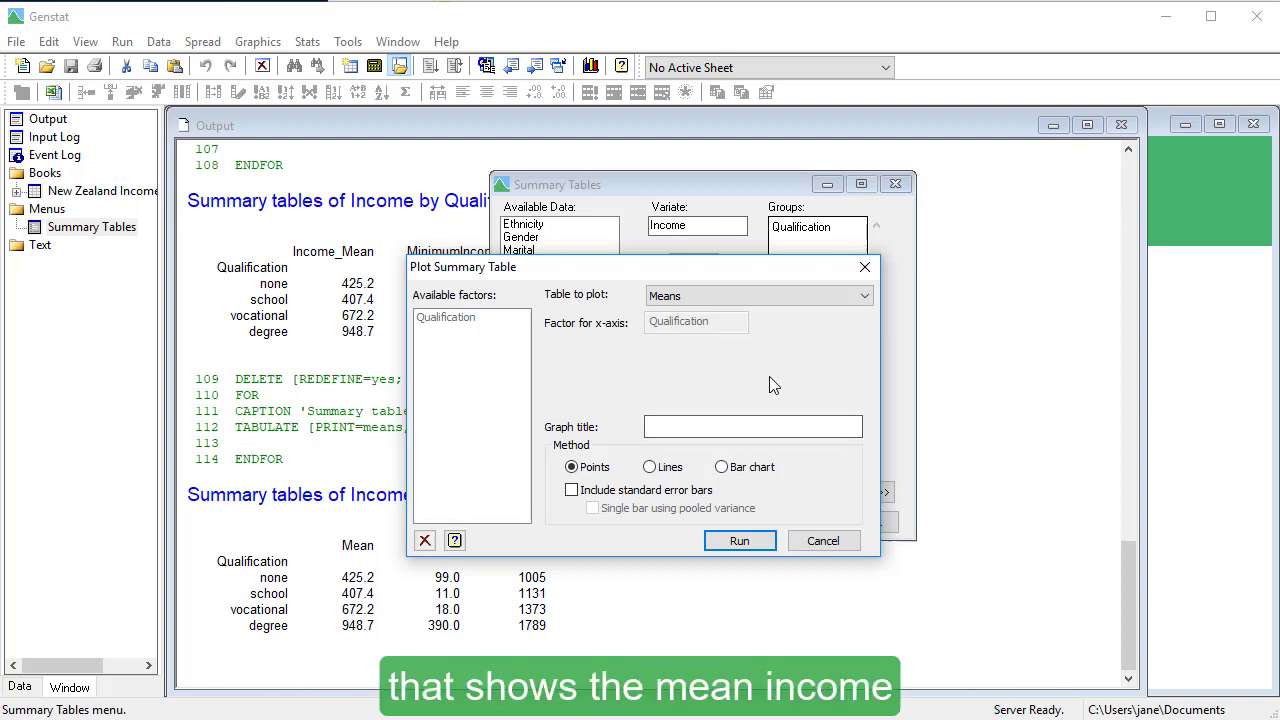
{"action": "left_click", "coordinate": [770, 297]}
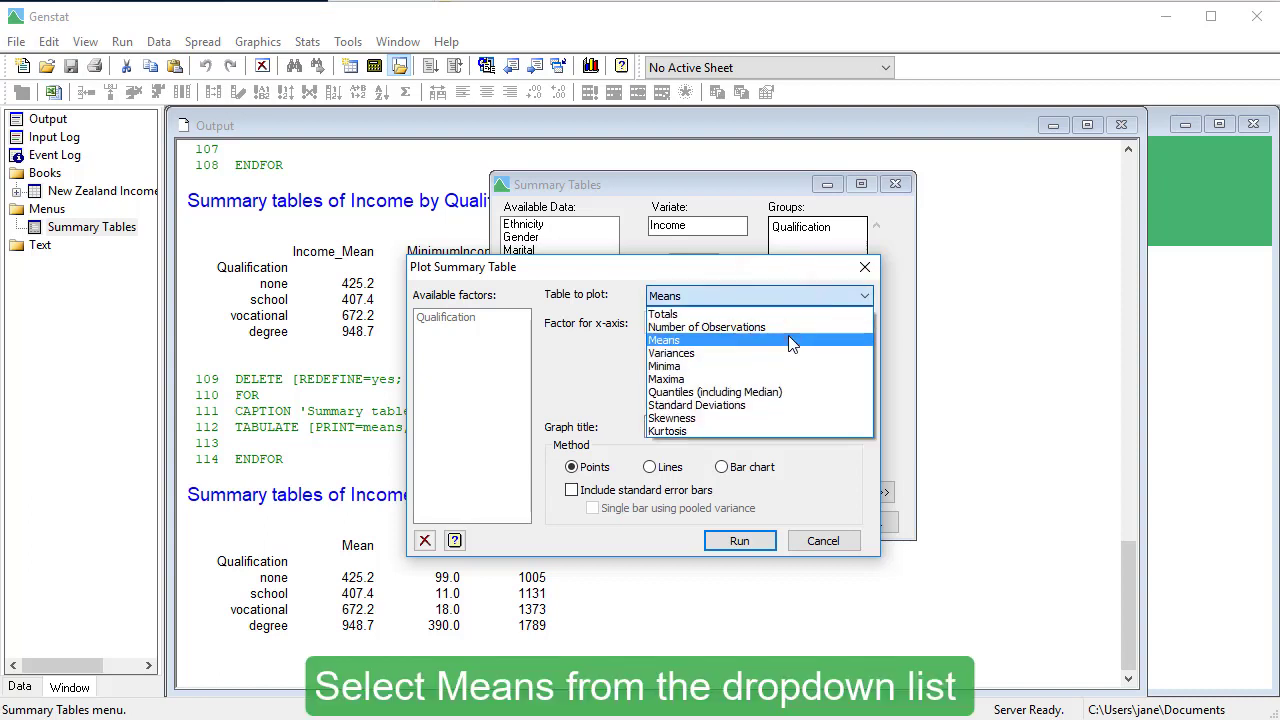
{"action": "left_click", "coordinate": [789, 340]}
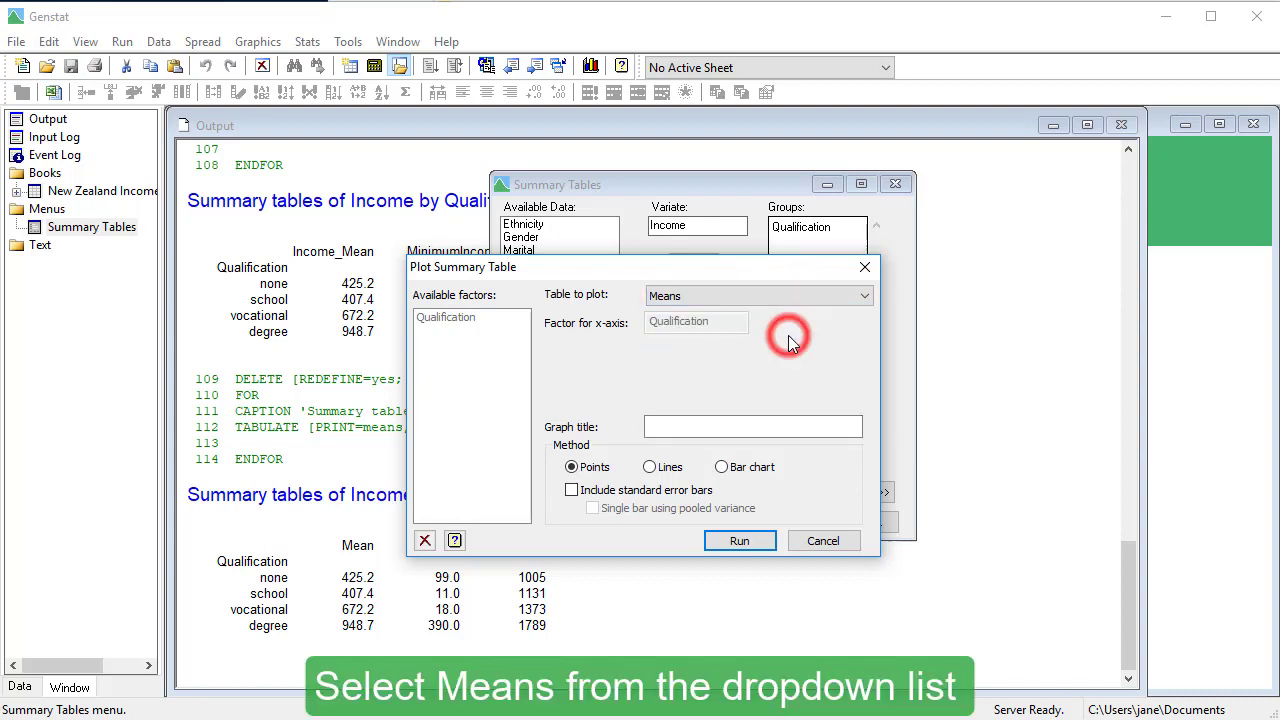
{"action": "left_click", "coordinate": [722, 467]}
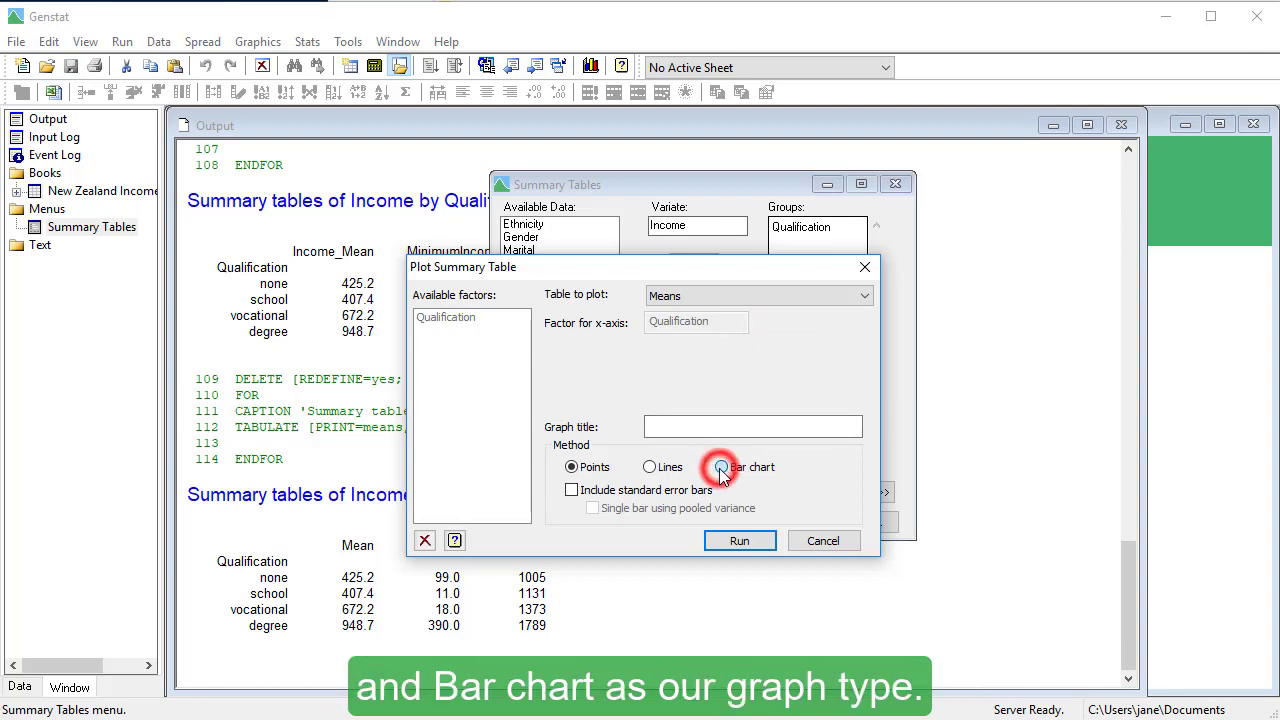
{"action": "left_click", "coordinate": [700, 426]}
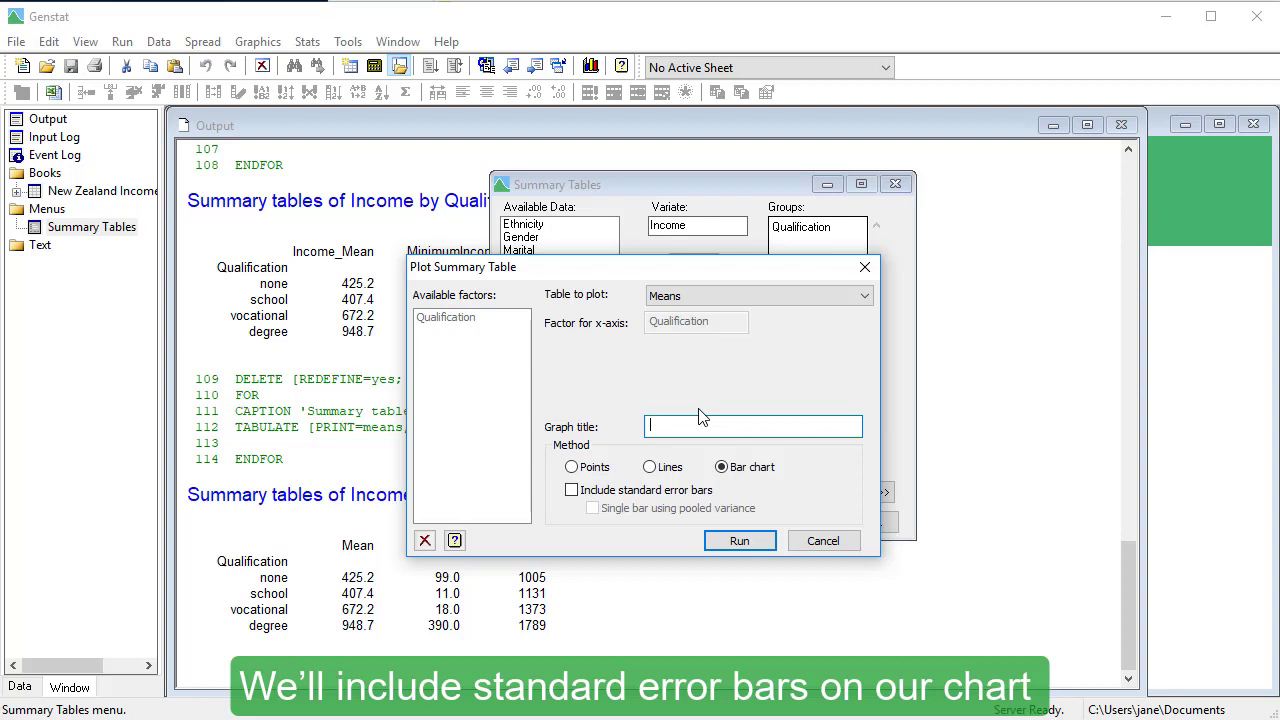
{"action": "left_click", "coordinate": [570, 490]}
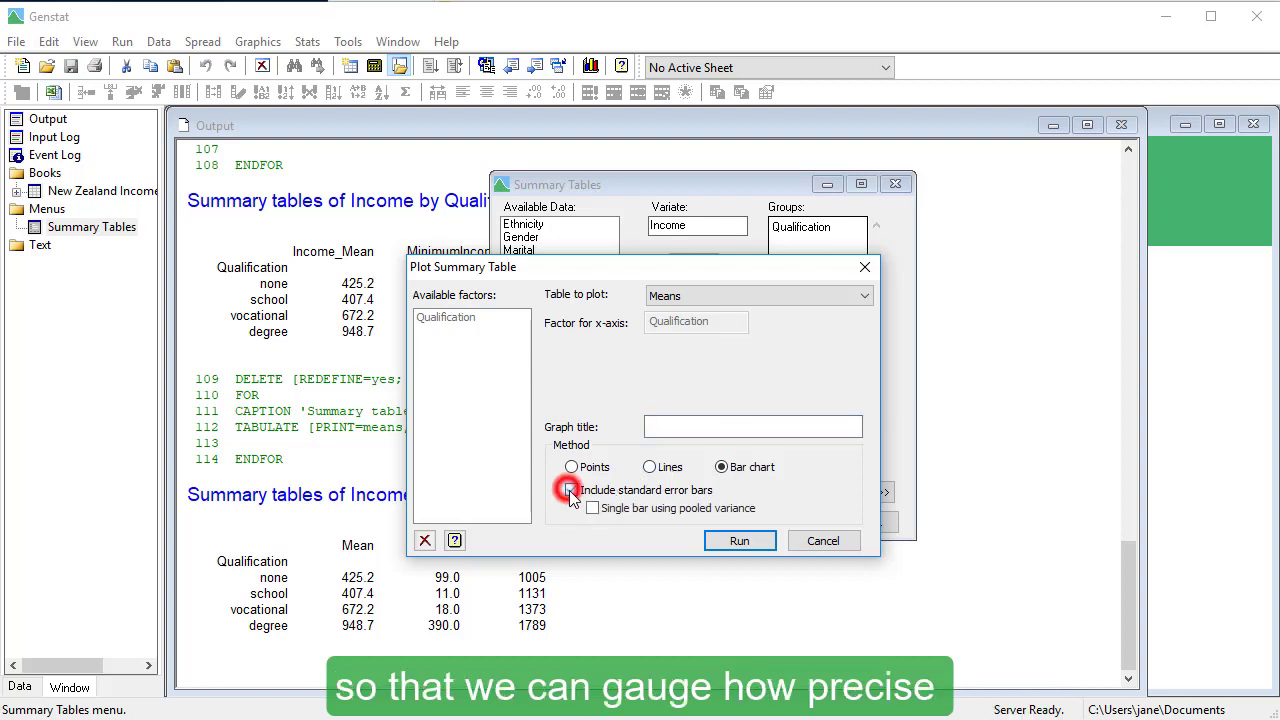
{"action": "left_click", "coordinate": [657, 426]}
{"action": "type", "text": "In"}
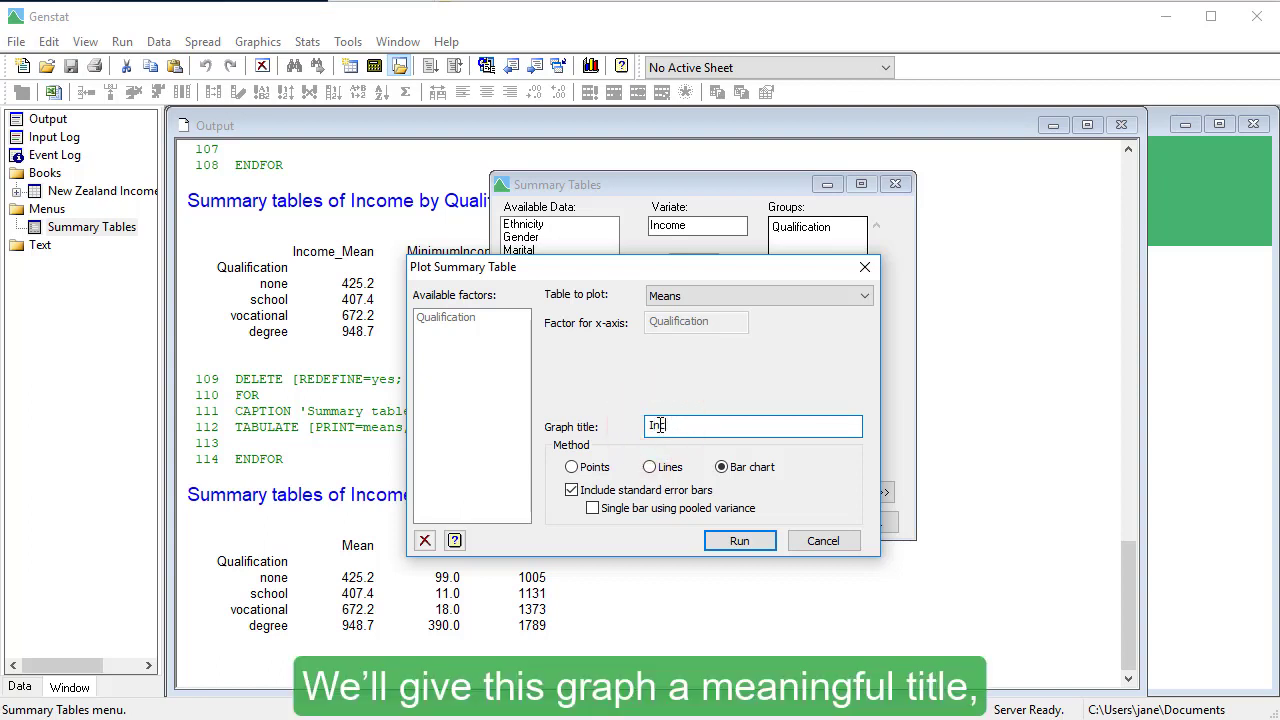
{"action": "type", "text": "come by Qu"}
{"action": "type", "text": "alification"}
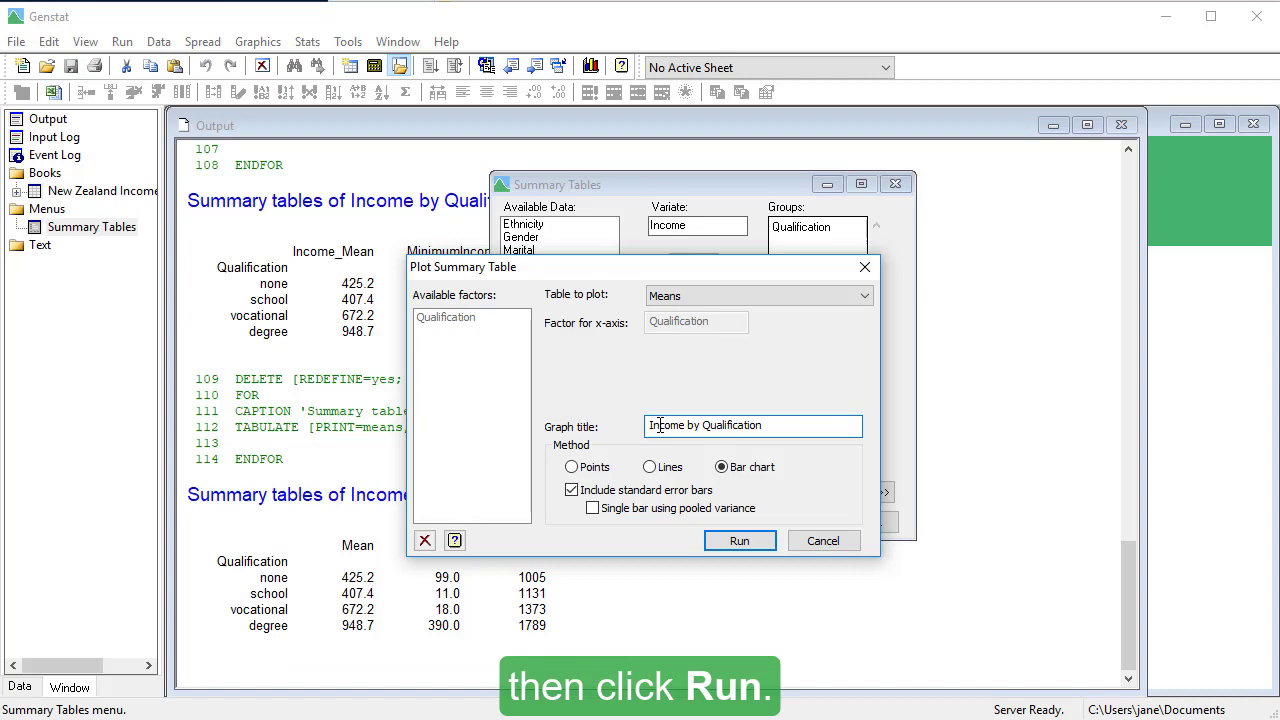
Draw the bar chart of mean Income per Qualification with standard error bars
{"action": "left_click", "coordinate": [758, 543]}
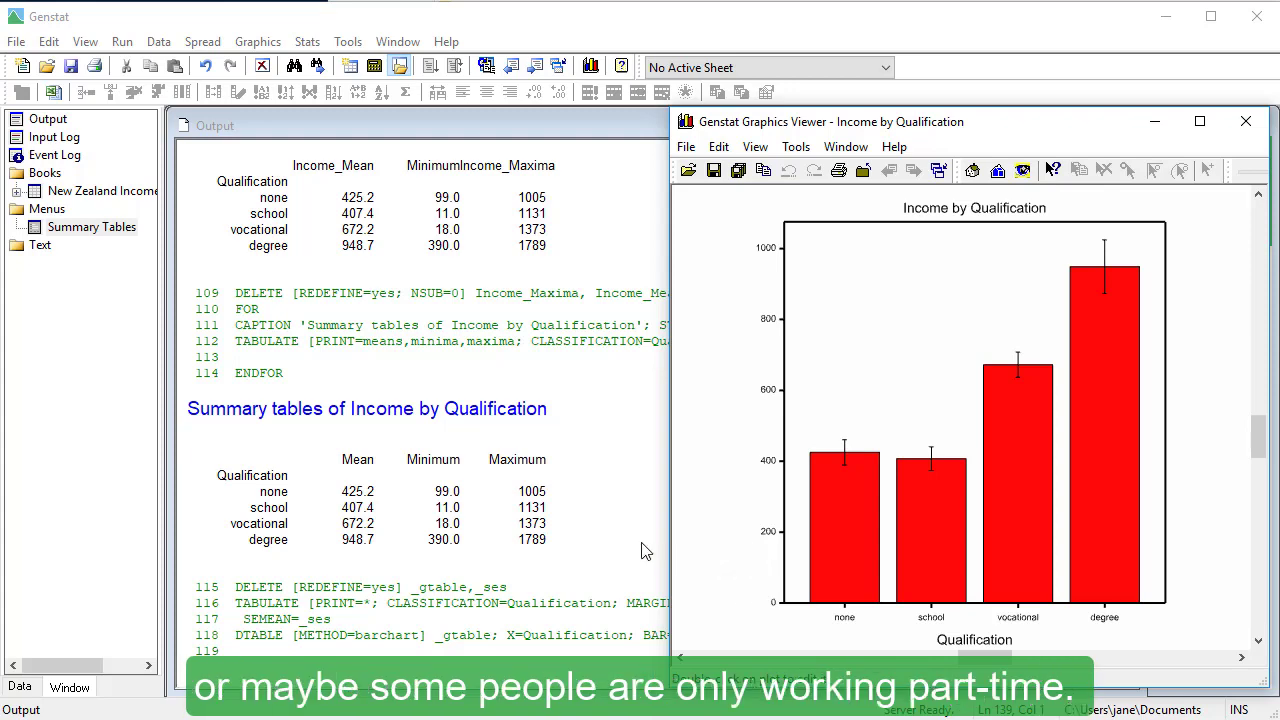
Bring the New Zealand Income Survey spreadsheet to the front from the Window tree
{"action": "double_click", "coordinate": [116, 192]}
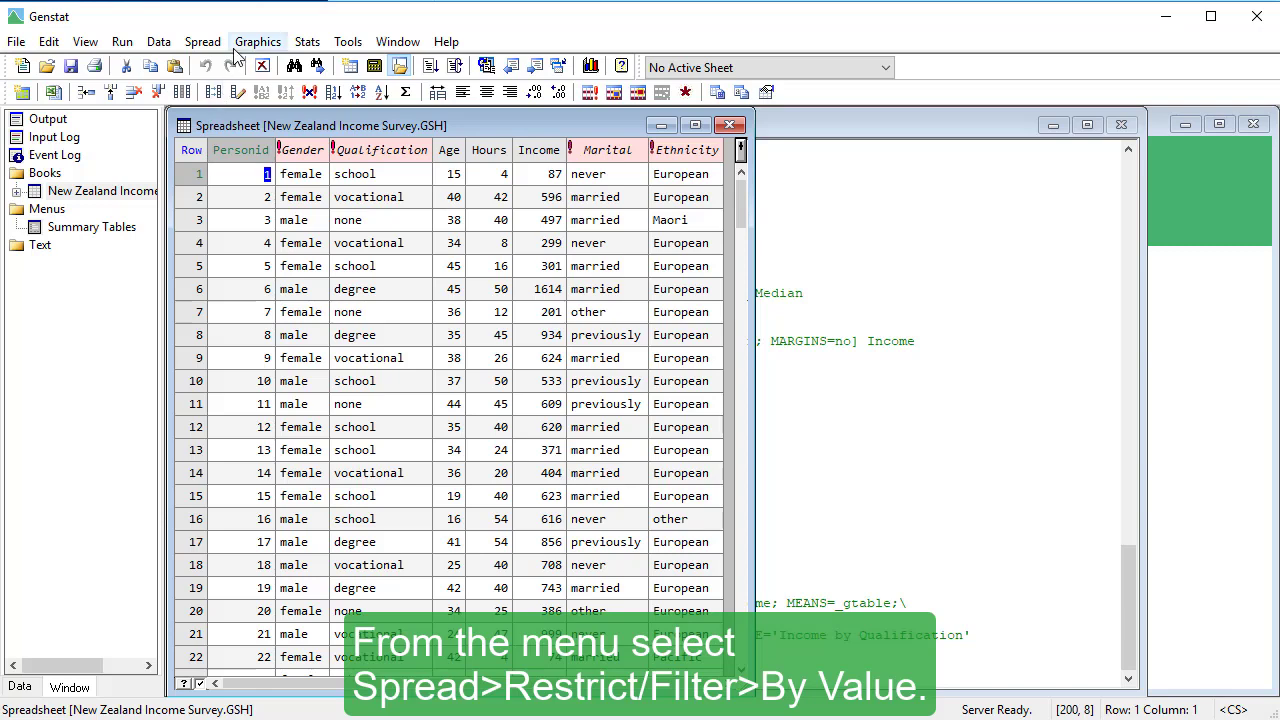
Restrict the spreadsheet by excluding rows where Hours is less than 35
{"action": "left_click", "coordinate": [203, 42]}
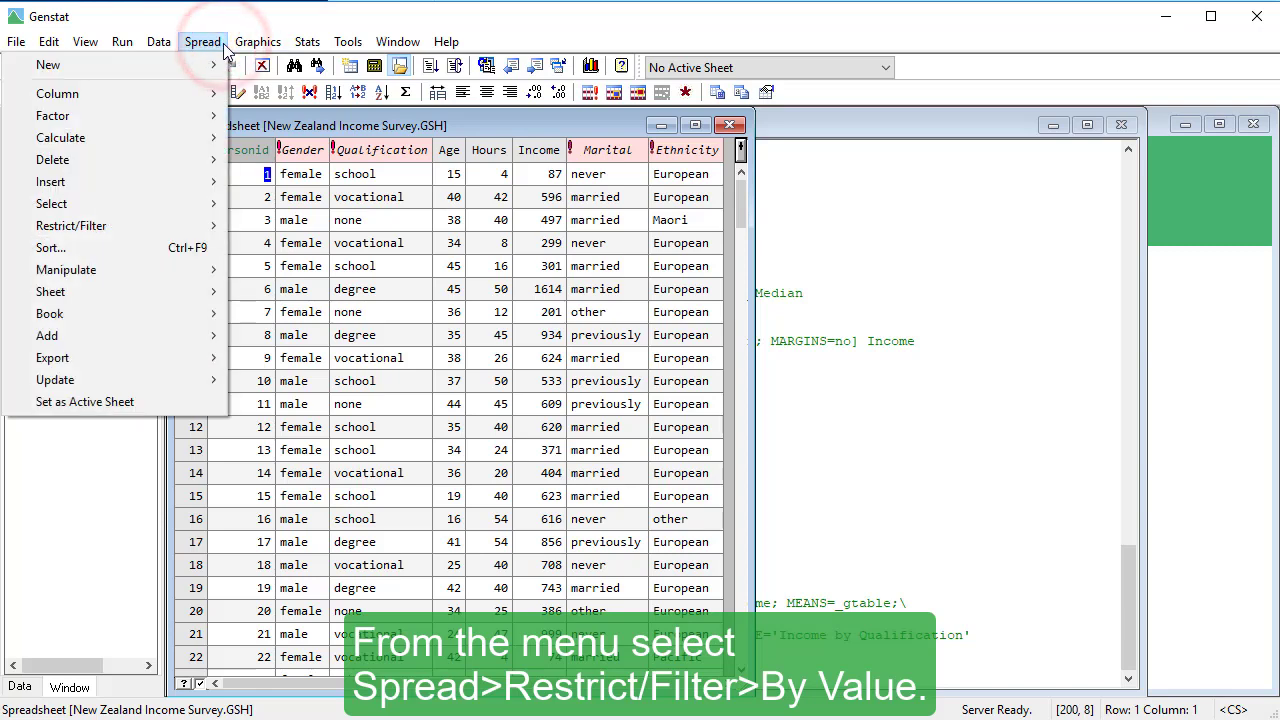
{"action": "mouse_move", "coordinate": [71, 226]}
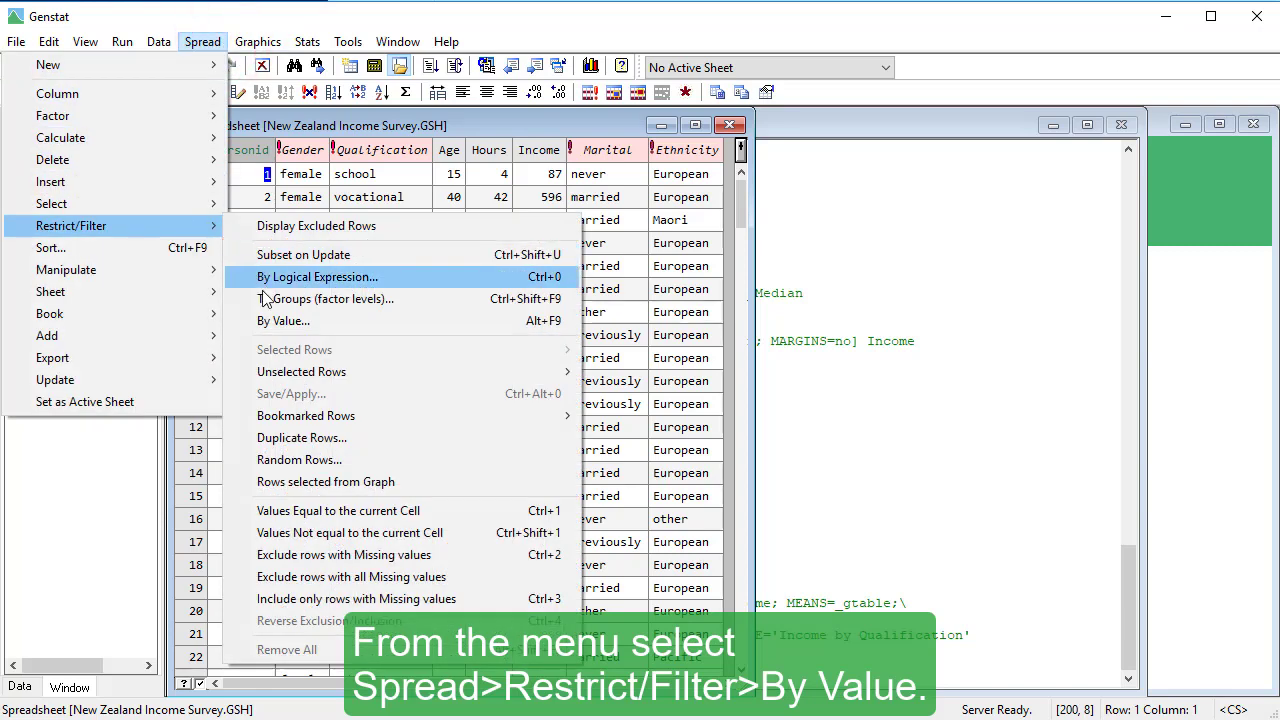
{"action": "left_click", "coordinate": [248, 321]}
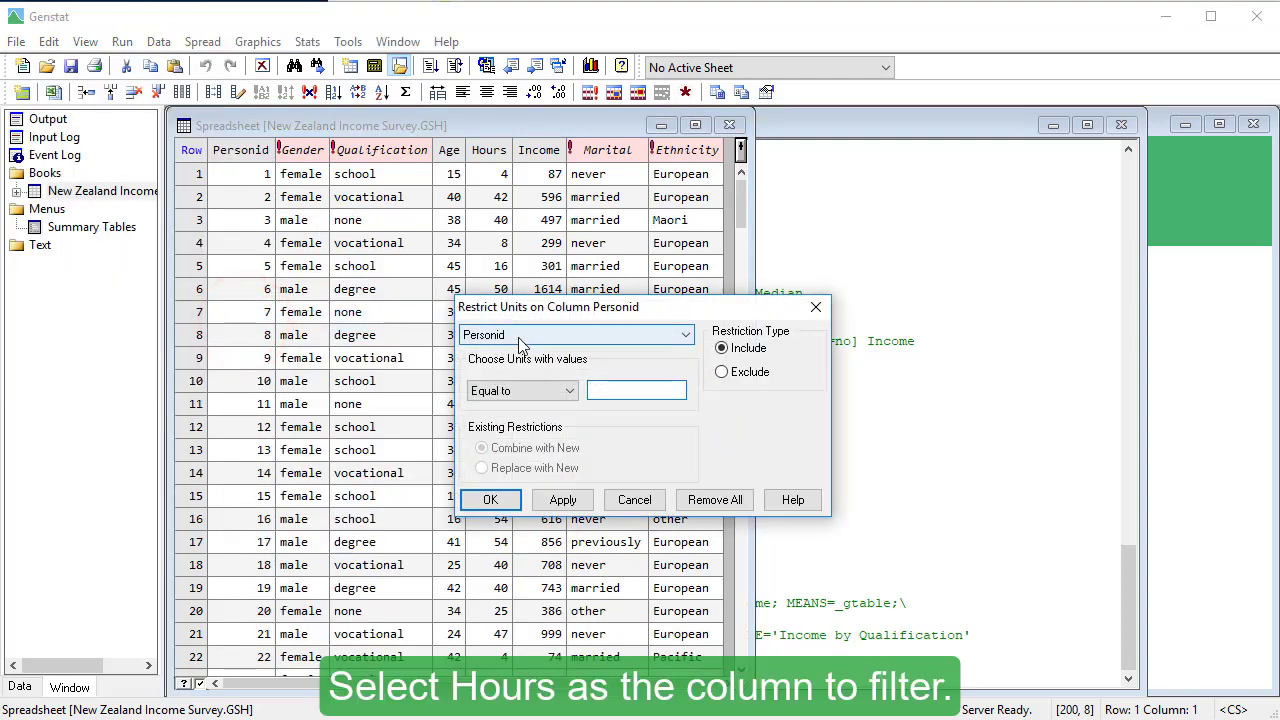
{"action": "left_click", "coordinate": [523, 338]}
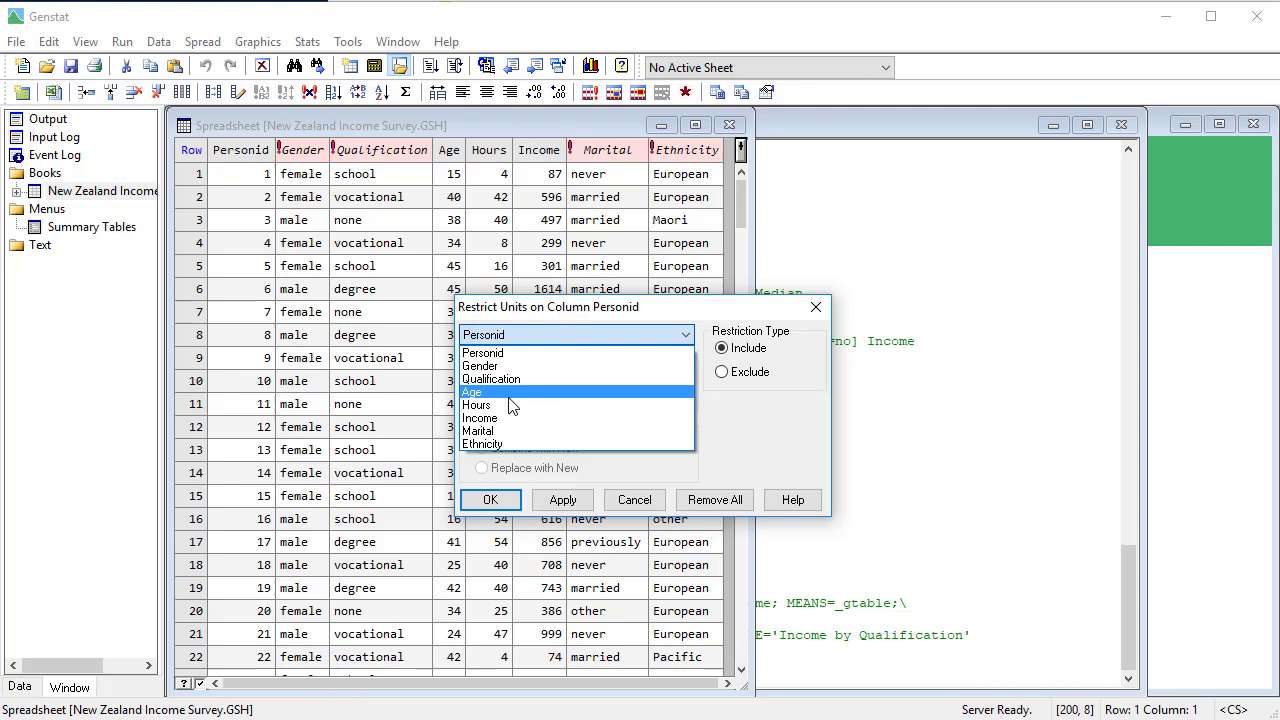
{"action": "left_click", "coordinate": [510, 405]}
{"action": "left_click", "coordinate": [522, 391]}
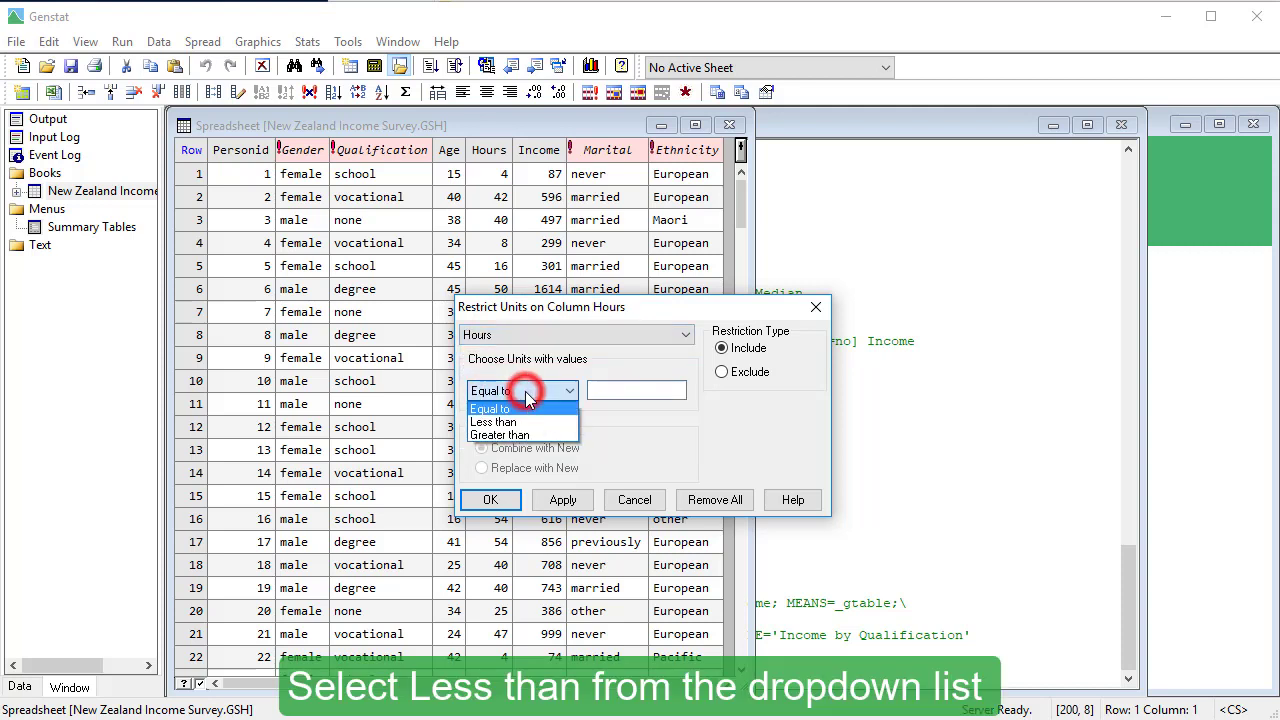
{"action": "left_click", "coordinate": [528, 420]}
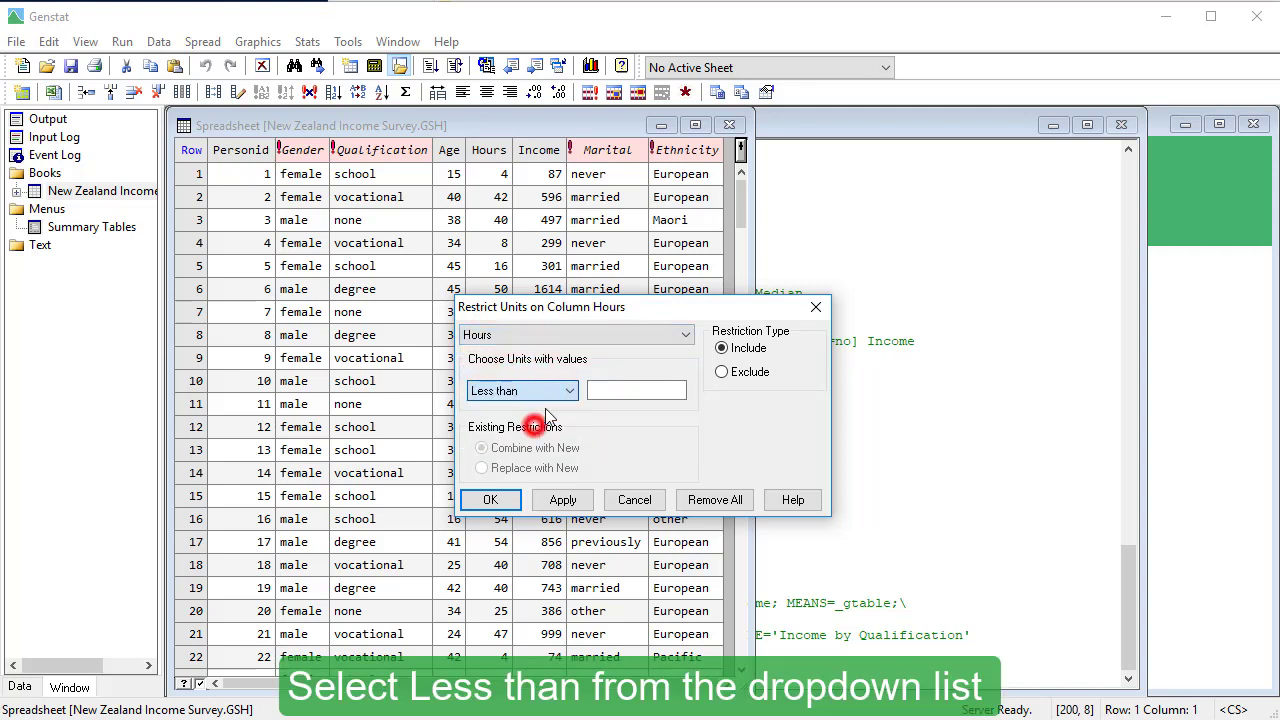
{"action": "left_click", "coordinate": [634, 391]}
{"action": "type", "text": "35"}
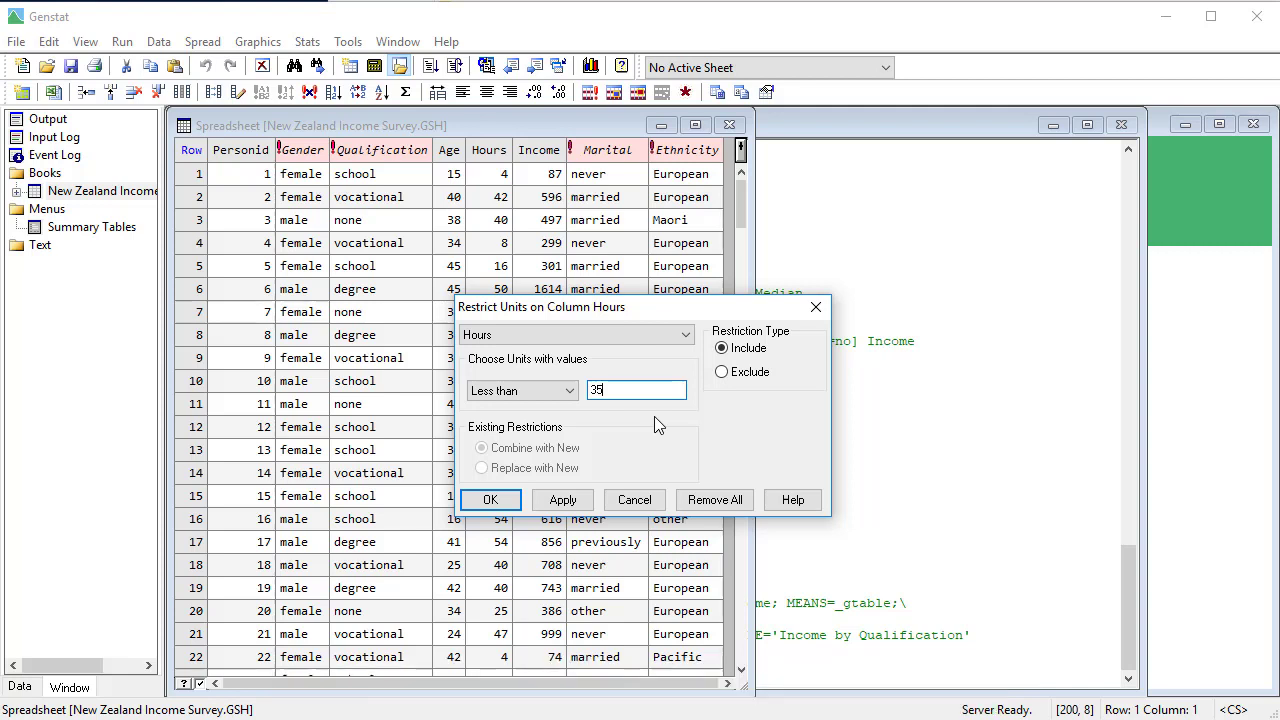
{"action": "left_click", "coordinate": [722, 373]}
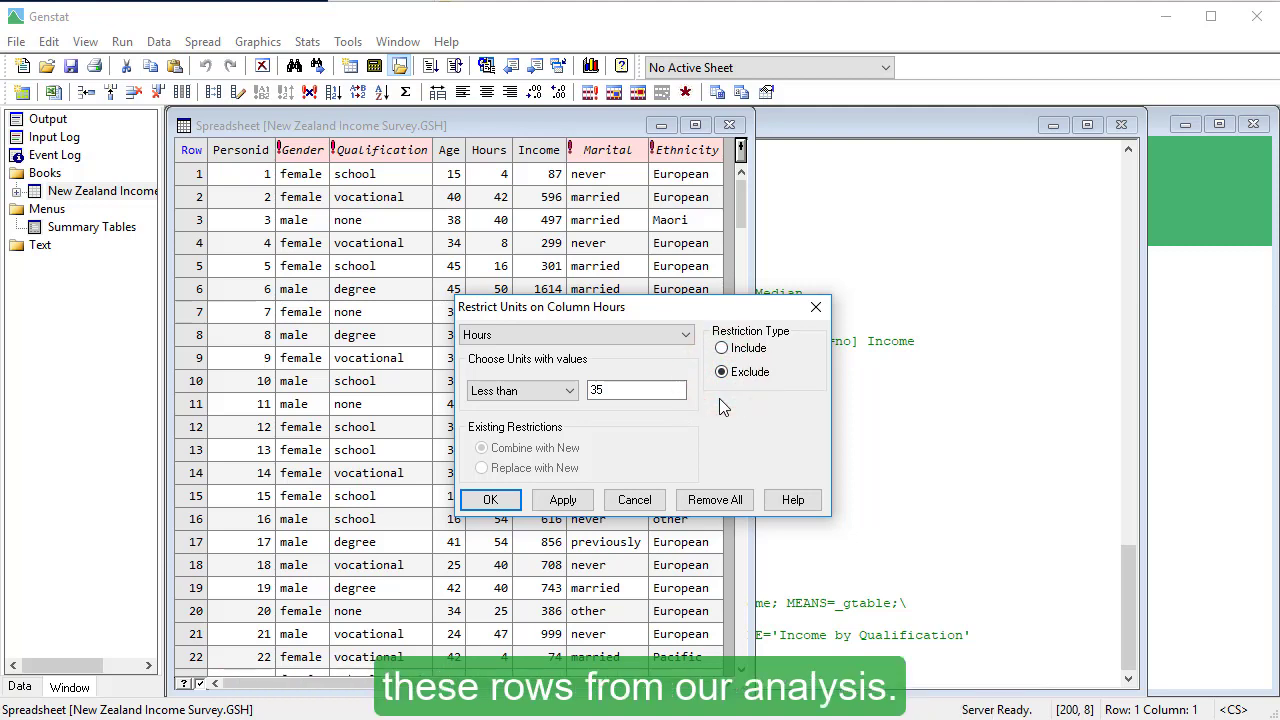
{"action": "left_click", "coordinate": [491, 501]}
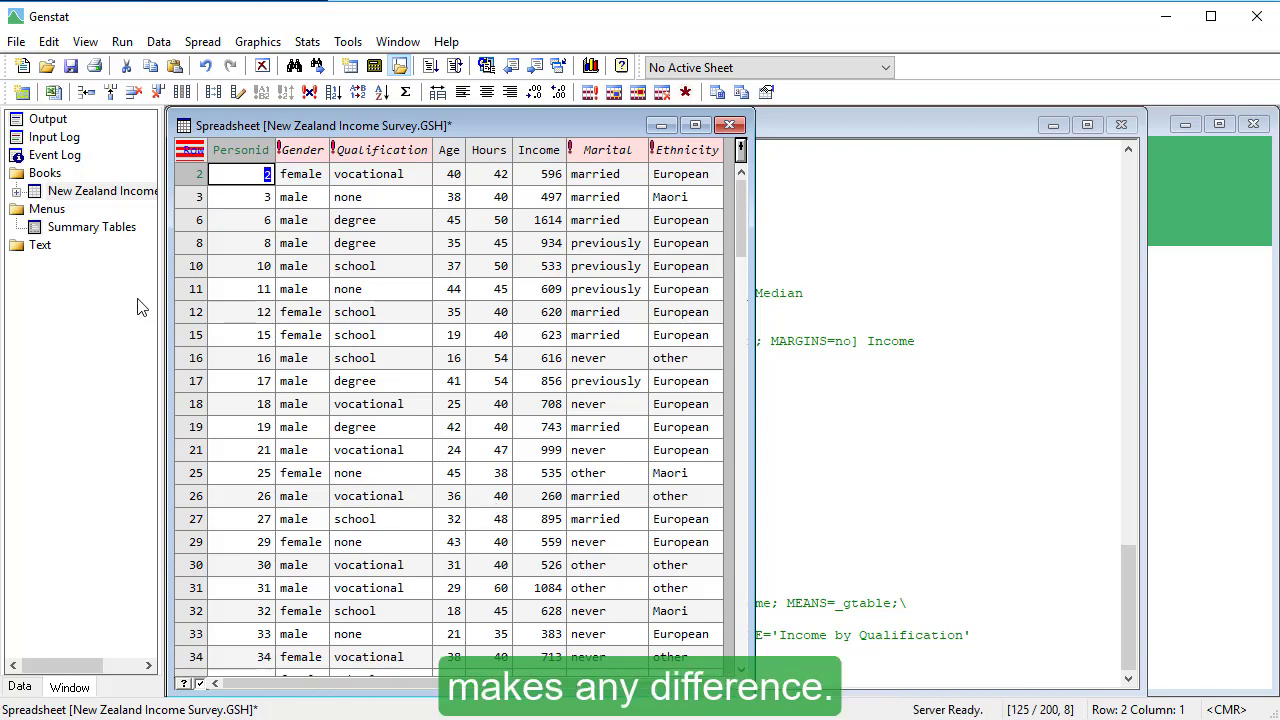
Rerun the saved Summary Tables as a bar chart titled 'Income by Qualification (full-time workers)'
{"action": "left_click", "coordinate": [118, 228]}
{"action": "double_click", "coordinate": [118, 228]}
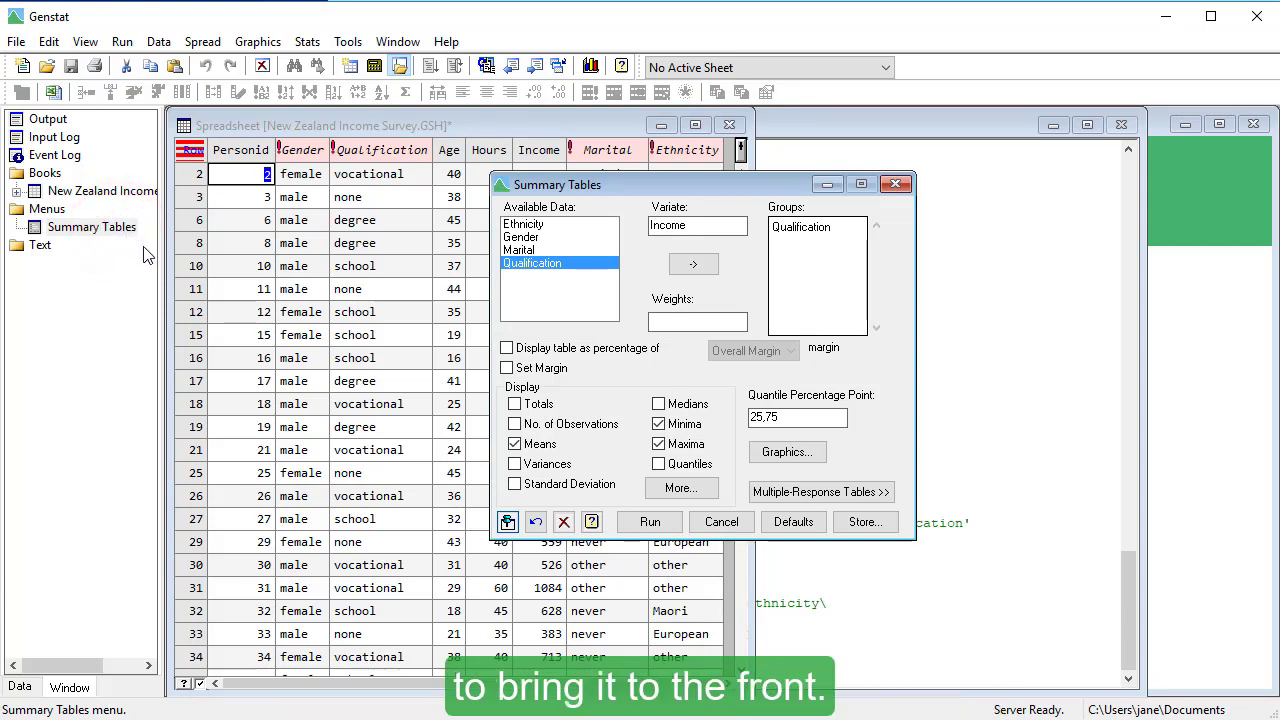
{"action": "left_click", "coordinate": [764, 460]}
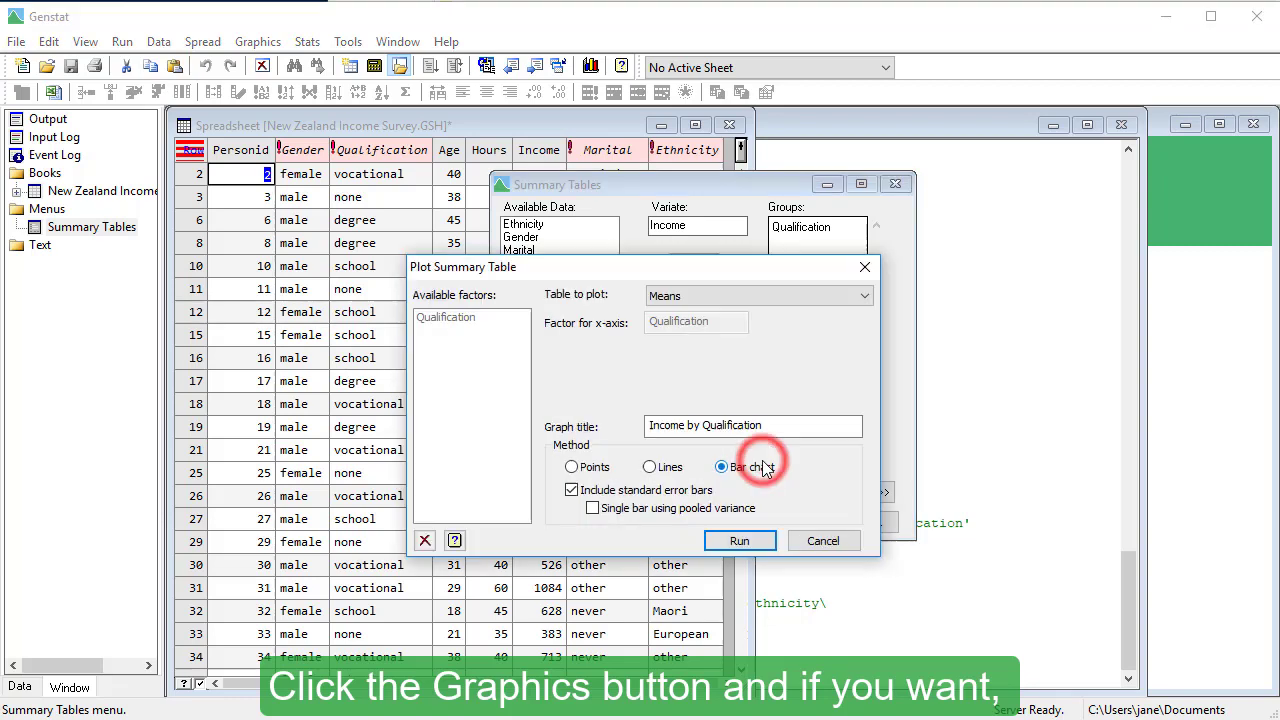
{"action": "left_click", "coordinate": [768, 425]}
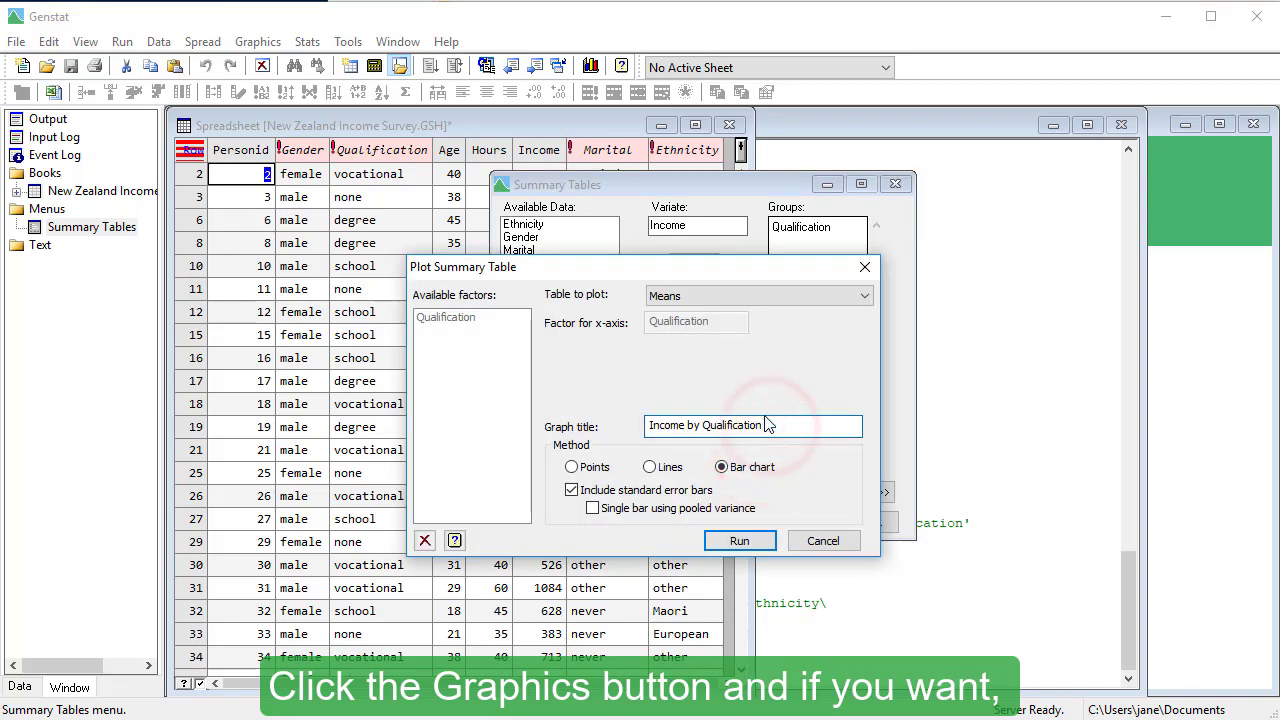
{"action": "type", "text": "(full-ti"}
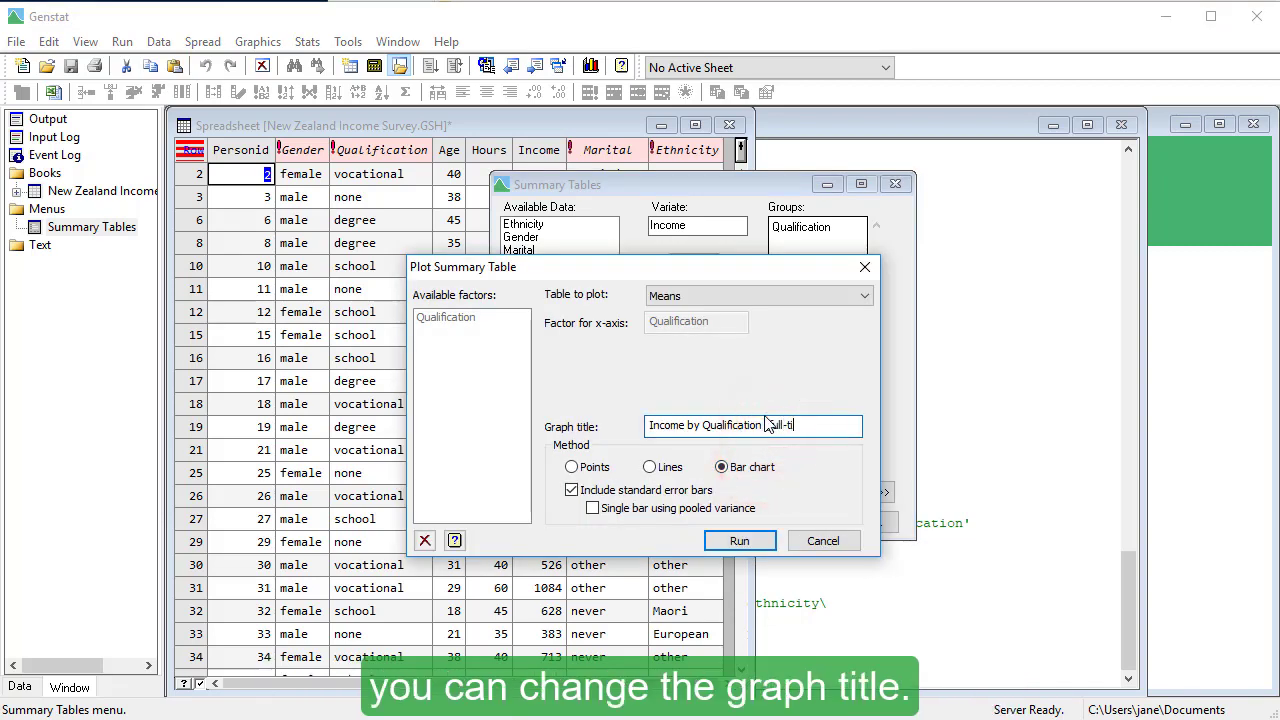
{"action": "type", "text": "me worke"}
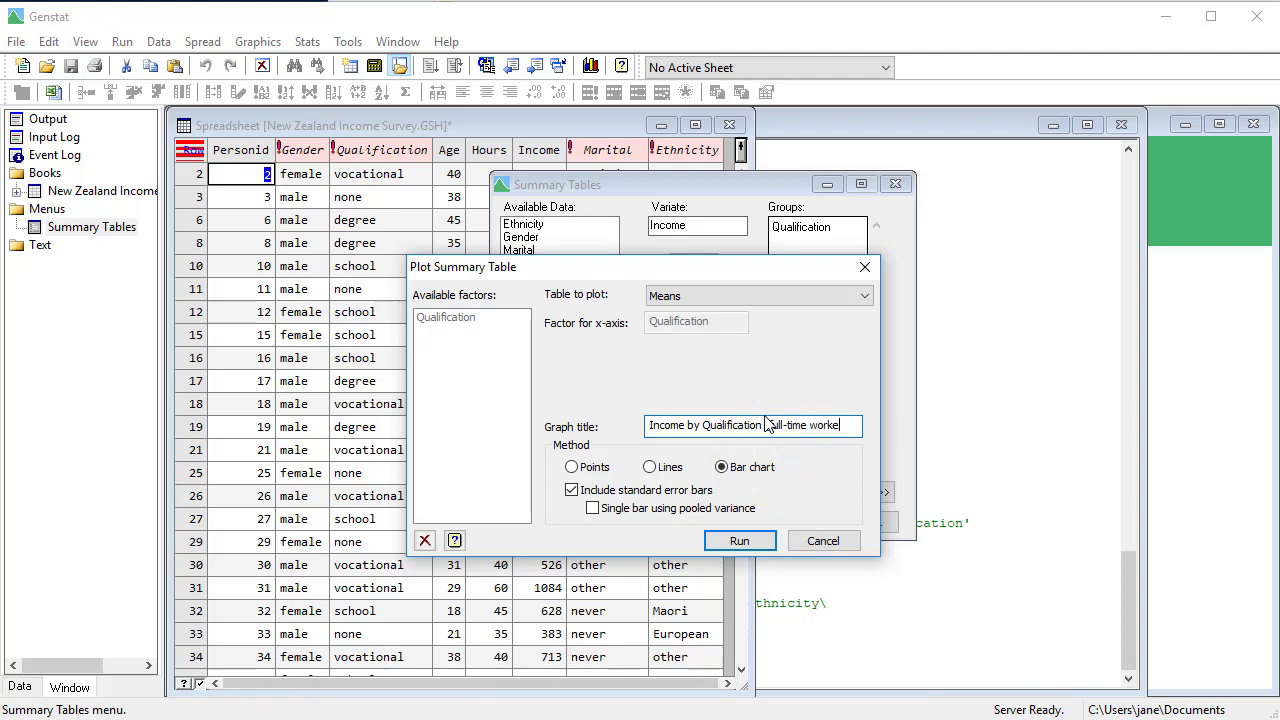
{"action": "type", "text": "rs)"}
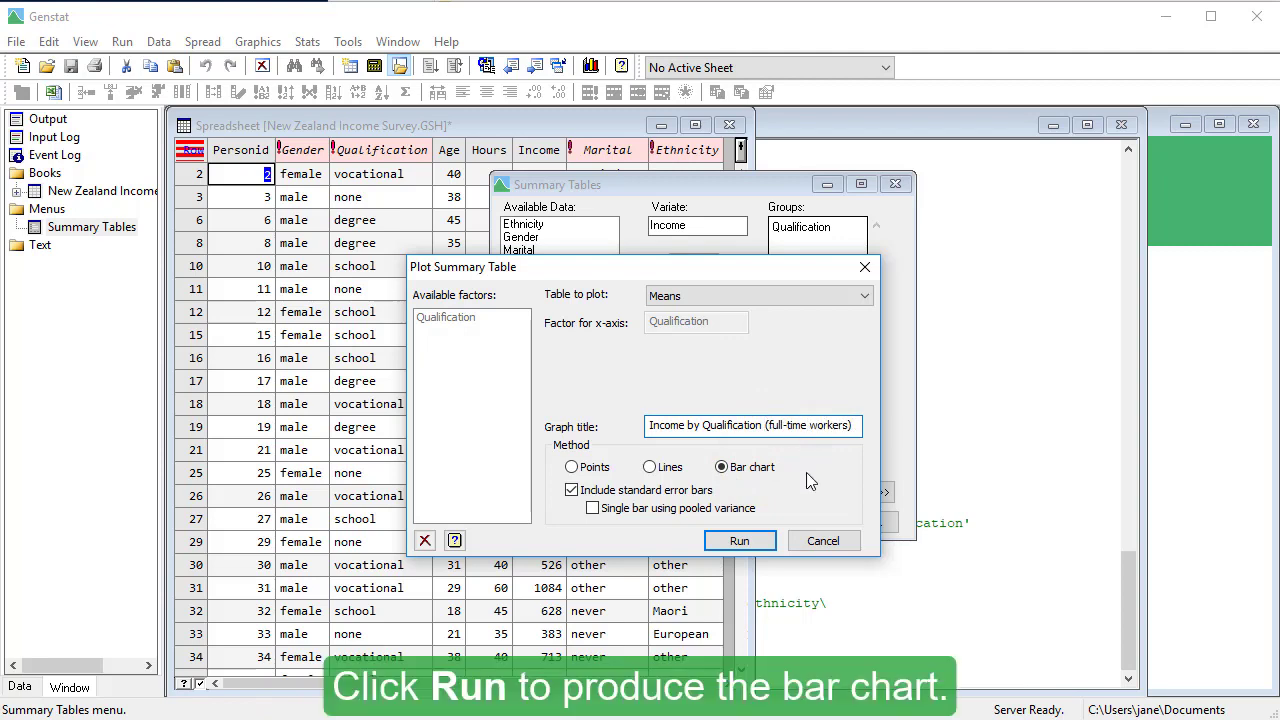
{"action": "left_click", "coordinate": [768, 540]}
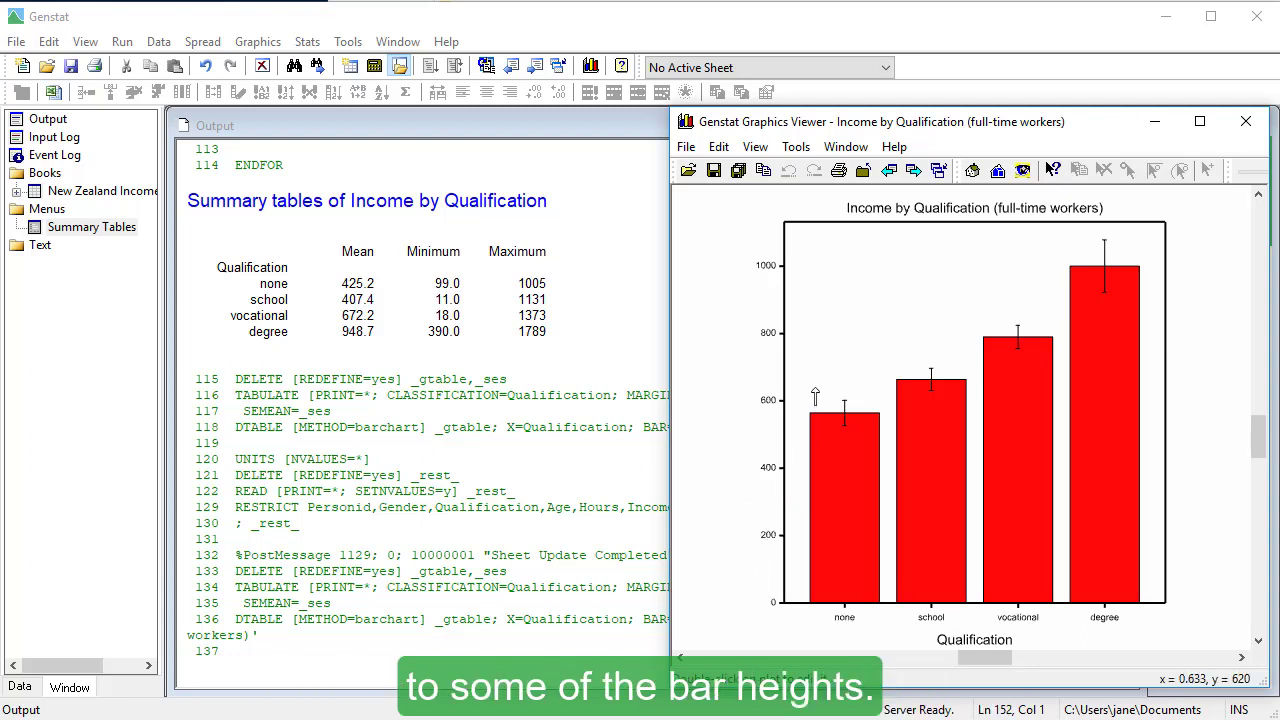
{"action": "left_click", "coordinate": [889, 171]}
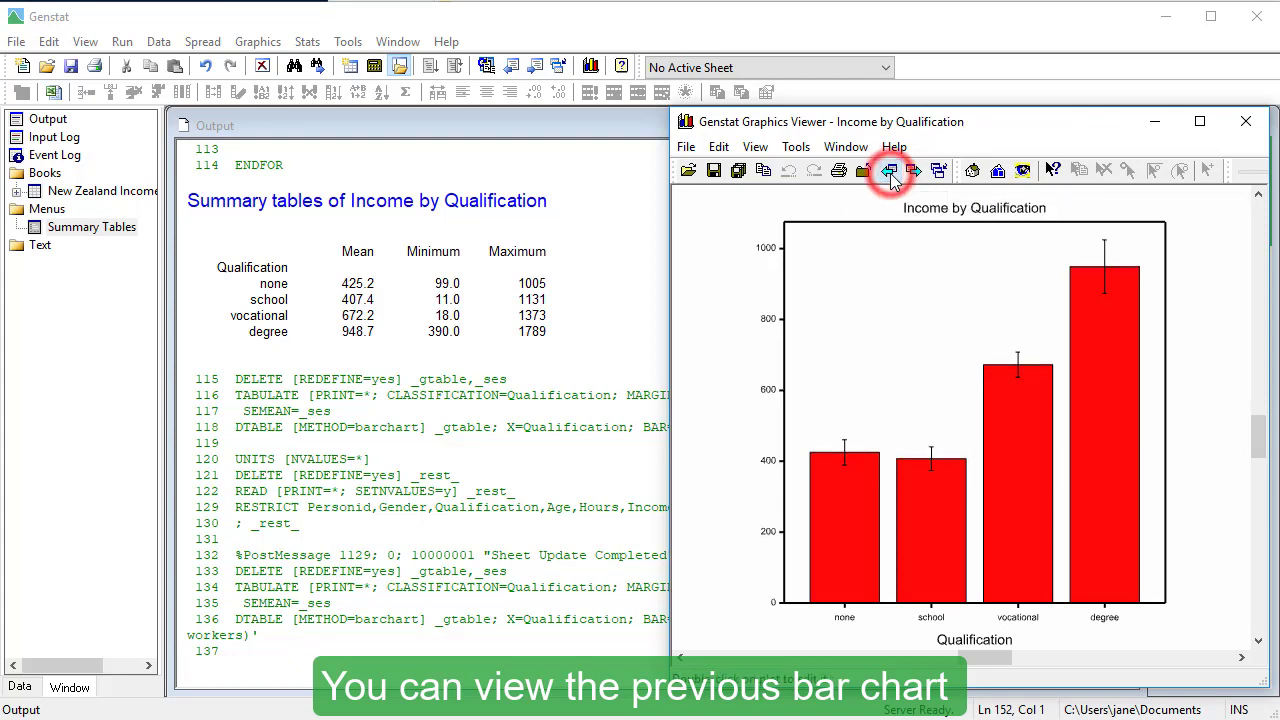
{"action": "left_click", "coordinate": [889, 171]}
{"action": "left_click", "coordinate": [890, 172]}
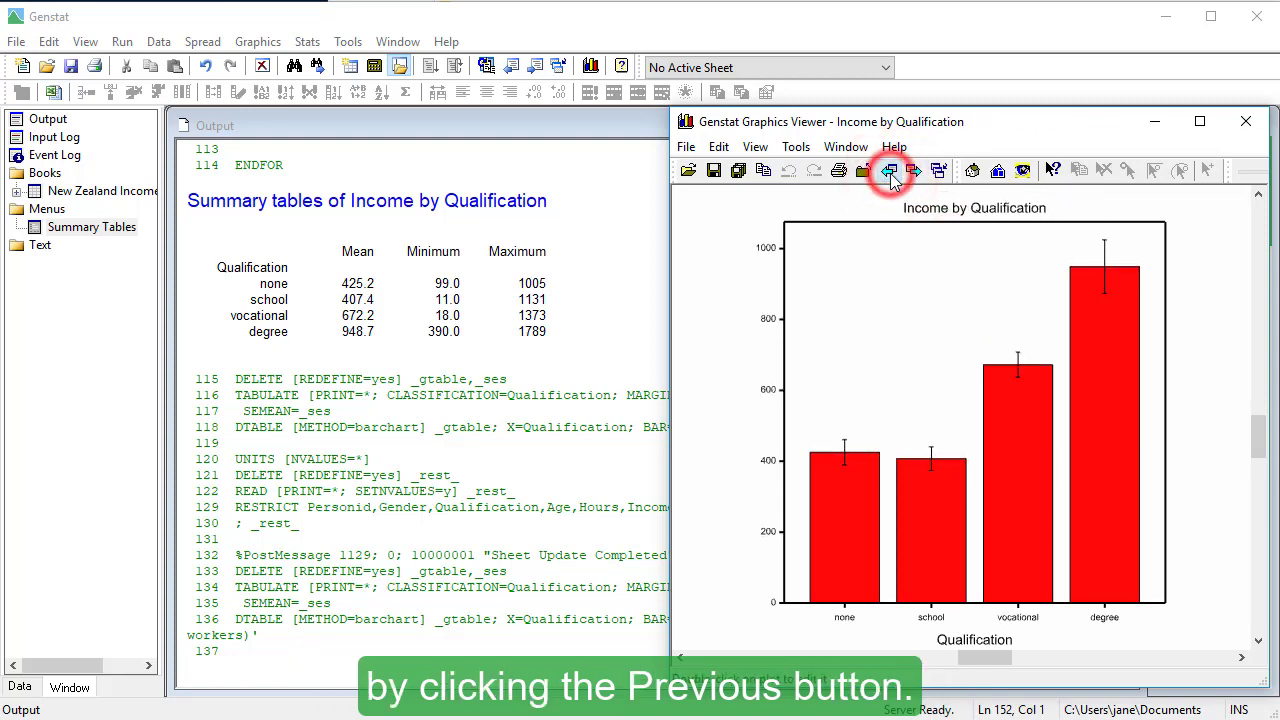
{"action": "left_click", "coordinate": [890, 172]}
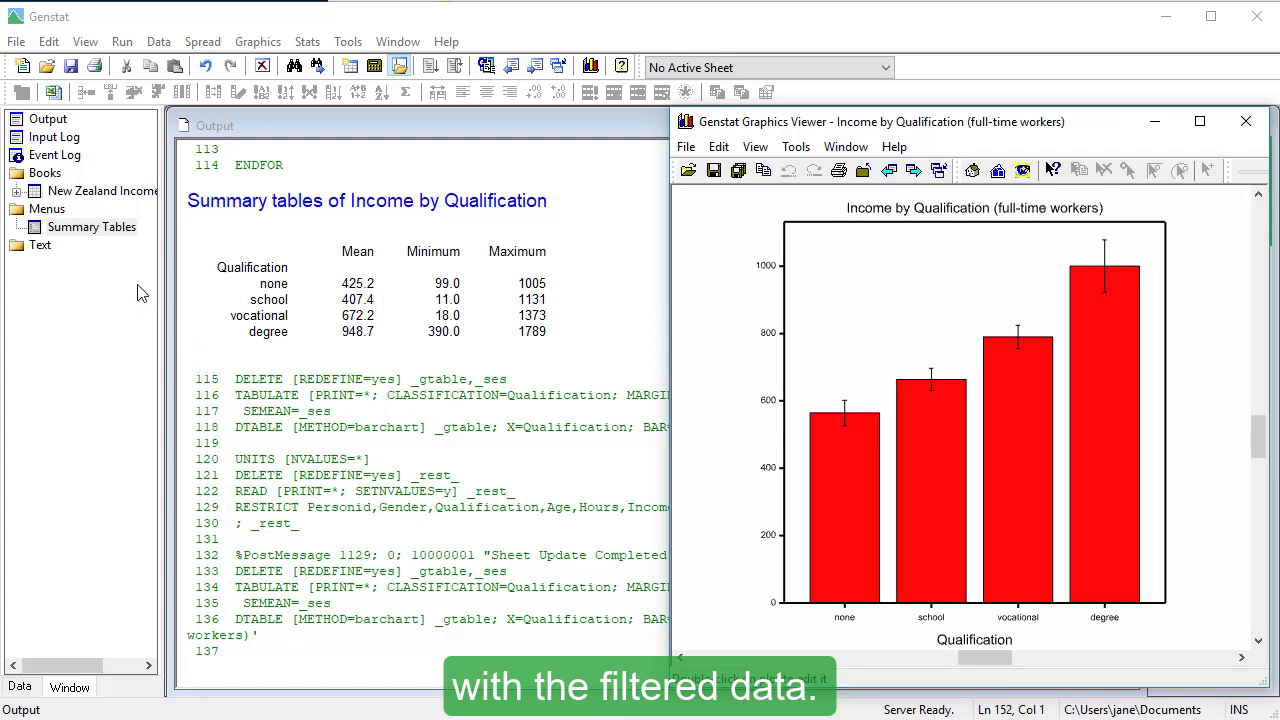
Rerun Summary Tables for full-time workers' Income by Qualification, giving means from 564.2 to 1000.0
{"action": "double_click", "coordinate": [113, 230]}
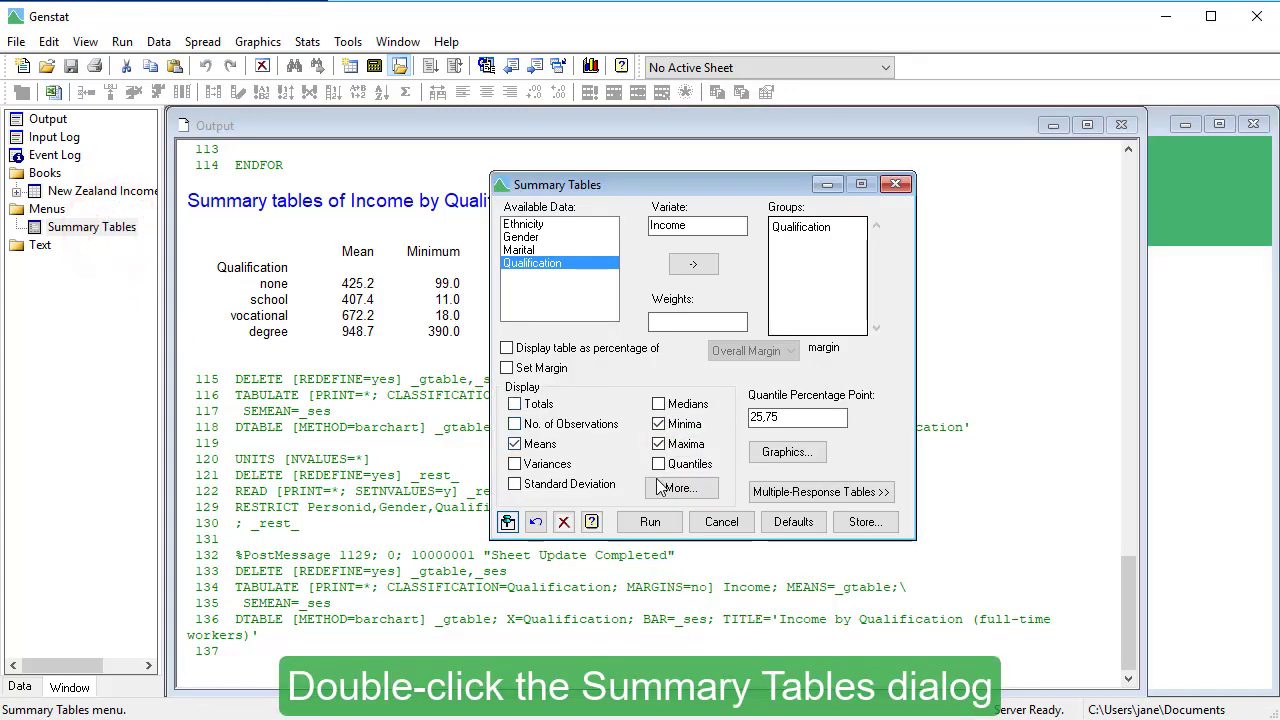
{"action": "left_click", "coordinate": [652, 521]}
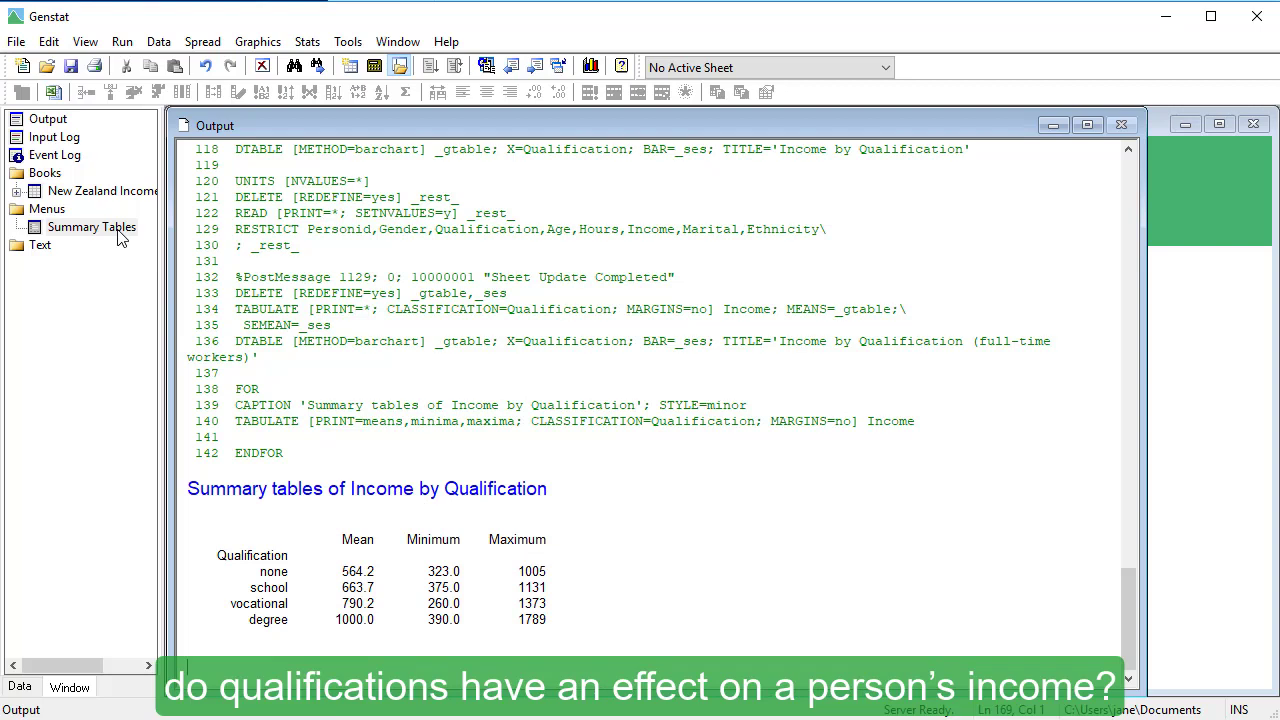
Redisplay the full-time workers bar chart in the Graphics Viewer
{"action": "left_click", "coordinate": [592, 68]}
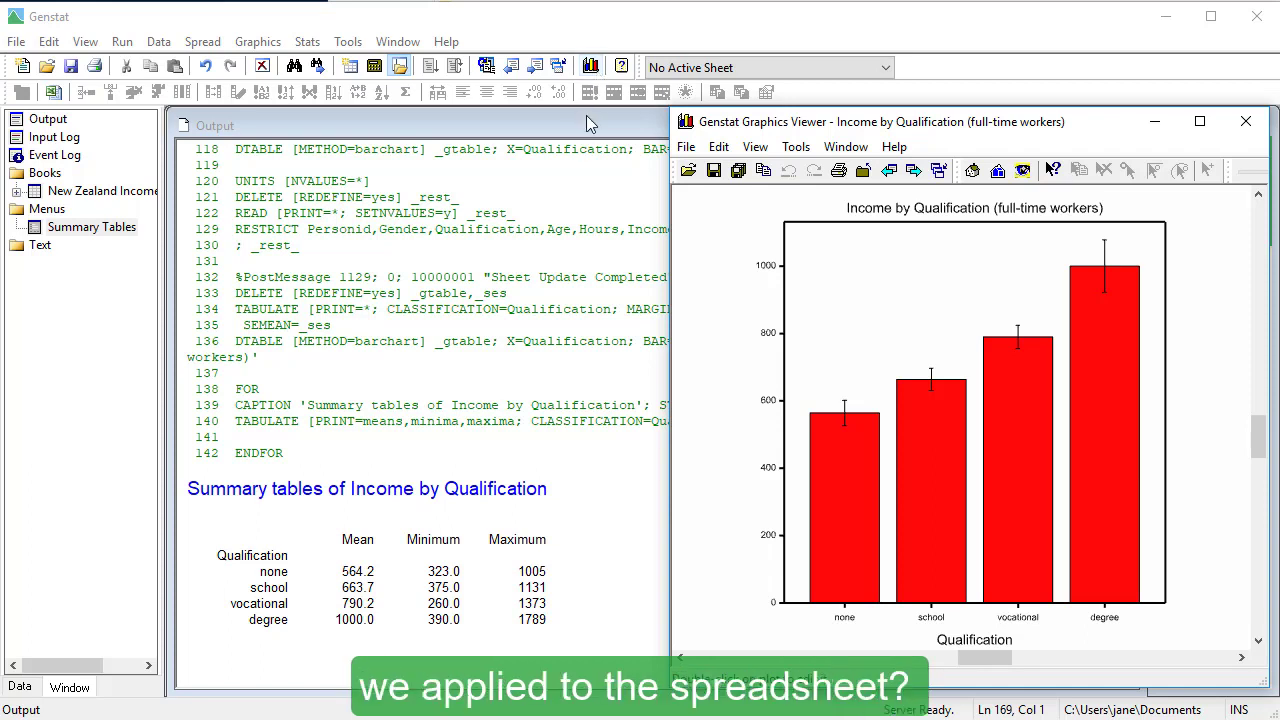
Bring the filtered New Zealand Income spreadsheet forward and list its Restrict/Filter options
{"action": "double_click", "coordinate": [128, 194]}
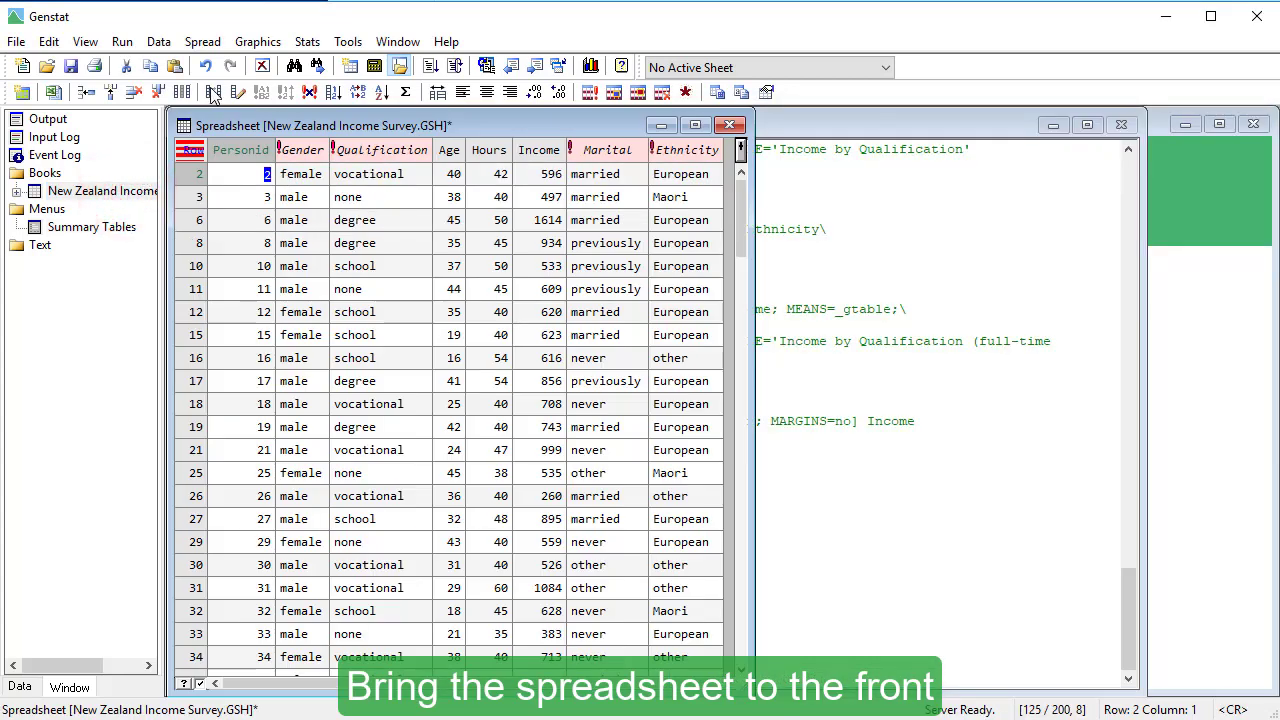
{"action": "left_click", "coordinate": [218, 44]}
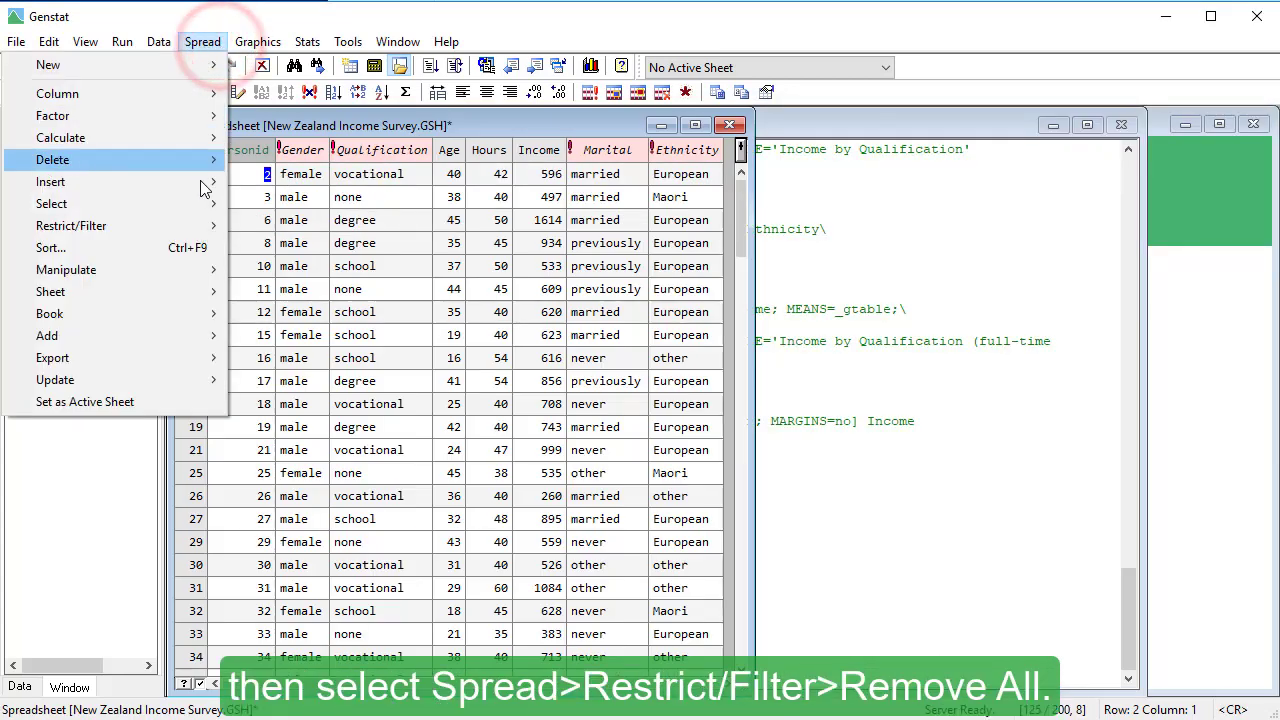